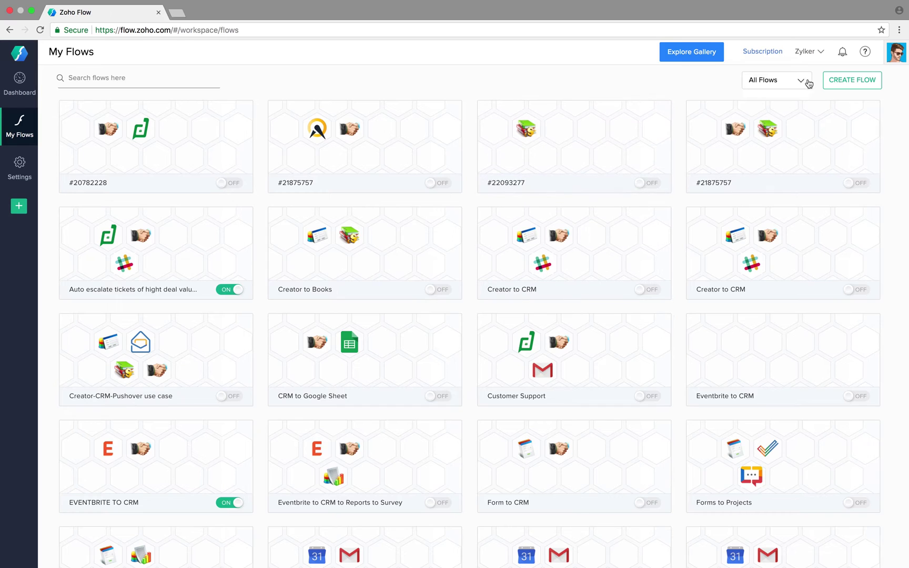
# Step: Create a flow named 'Auto escalate ticket' with description 'escalate high dela value tickets'
pyautogui.click(850, 82)
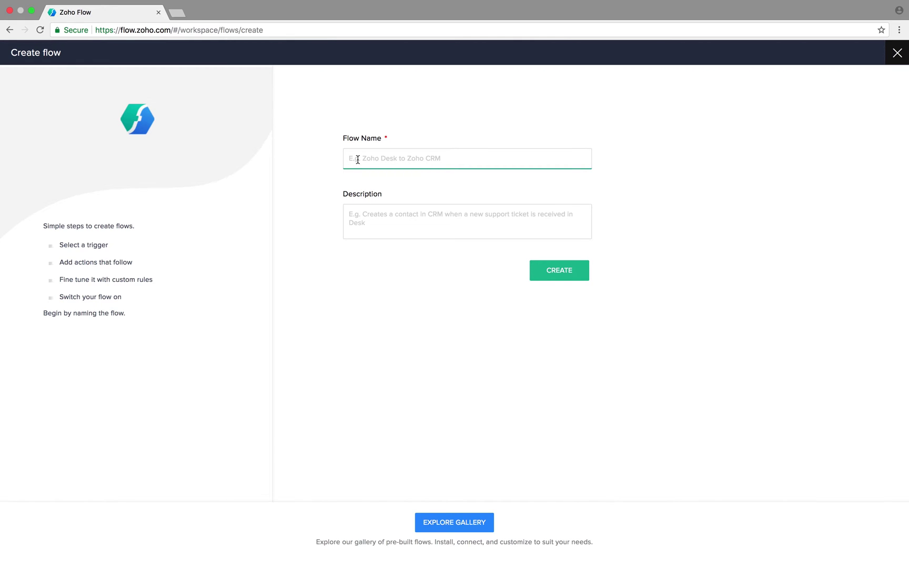
pyautogui.write('Auto ')
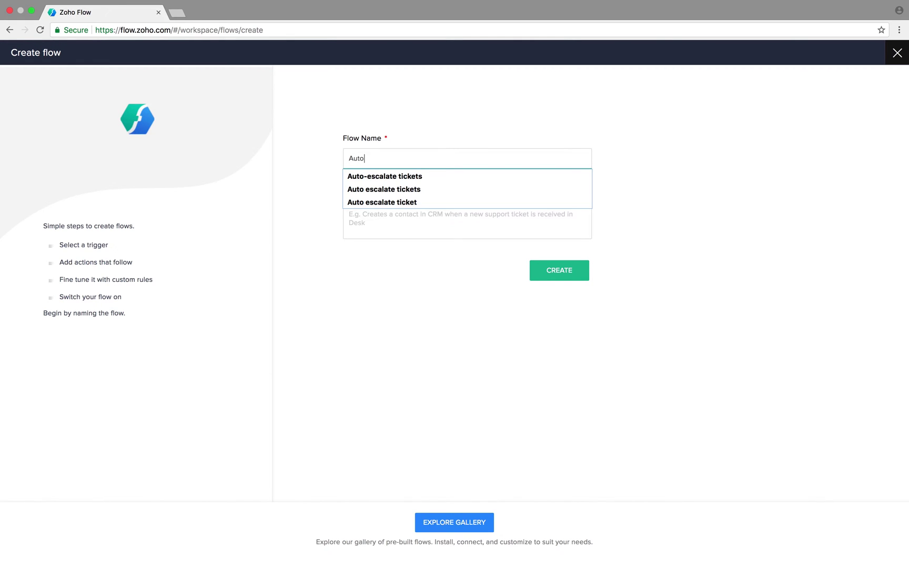
pyautogui.write('escala')
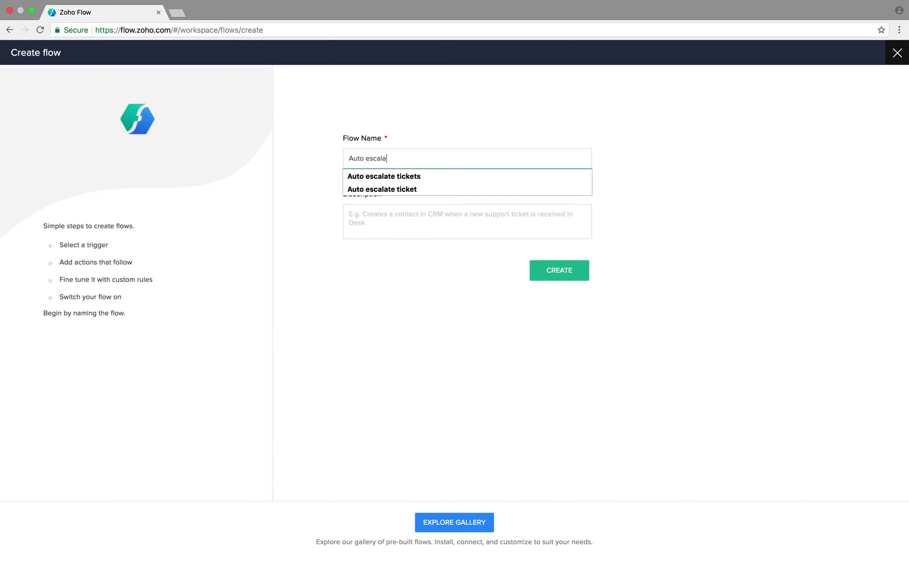
pyautogui.write('te ticket')
pyautogui.press('Tab')
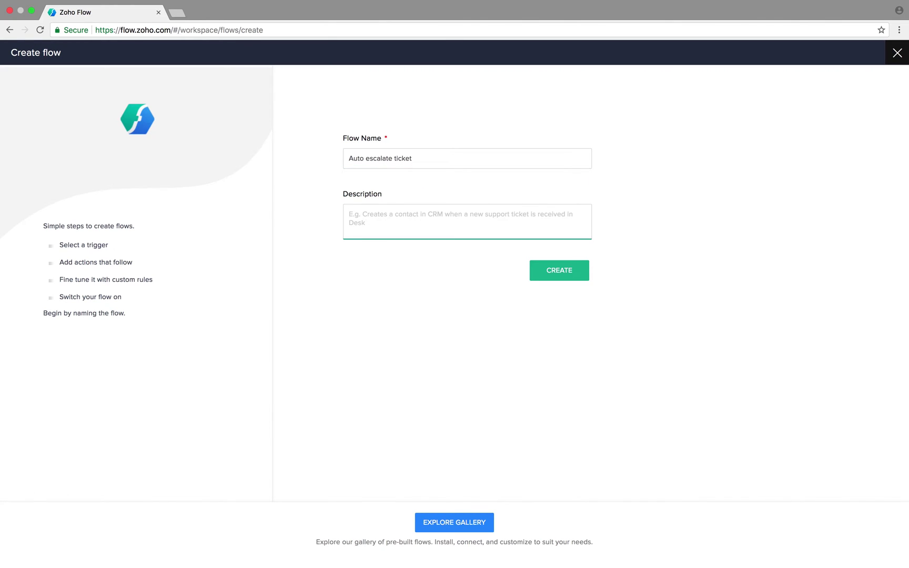
pyautogui.write('es')
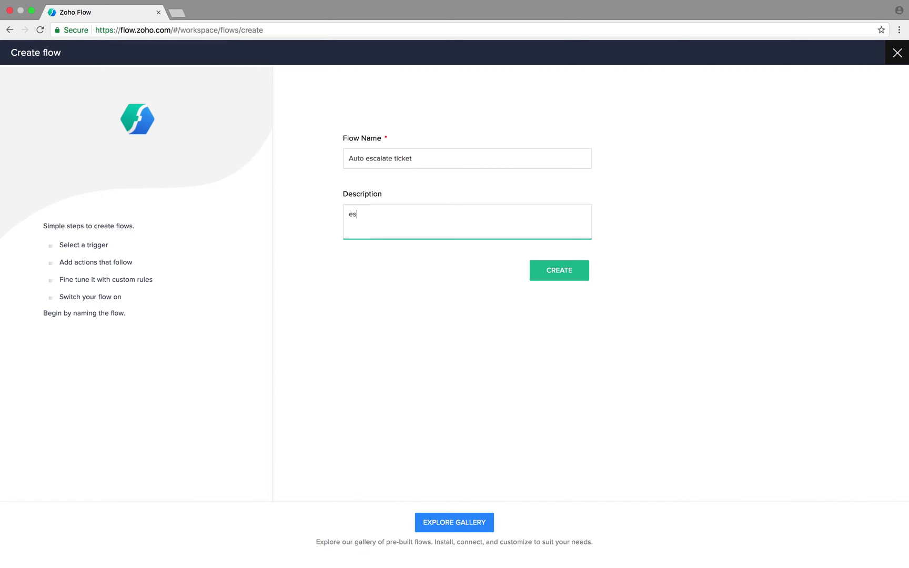
pyautogui.write('calate high dela value tickets')
pyautogui.click(536, 274)
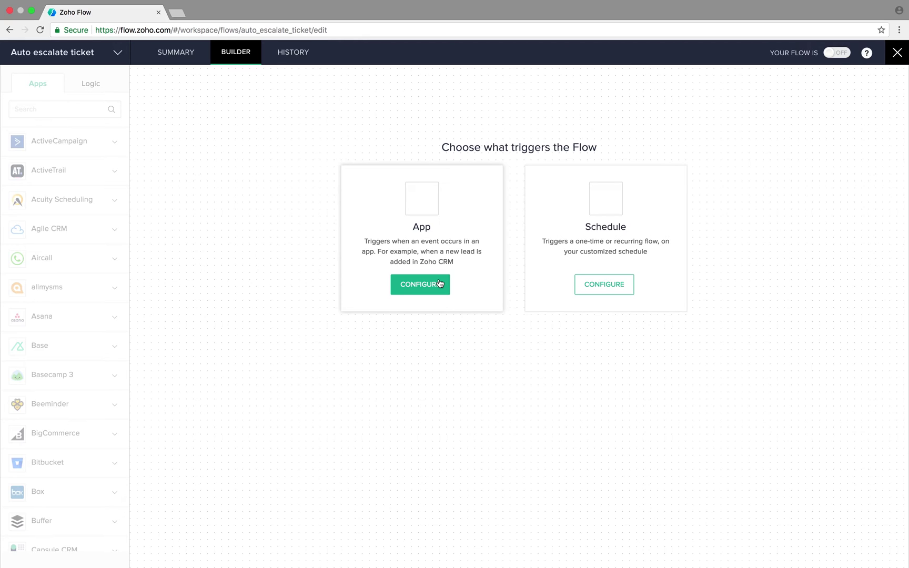
# Step: Make a Zoho Desk New Ticket event the flow's trigger, for organization myzylker and department Zylker
pyautogui.click(425, 289)
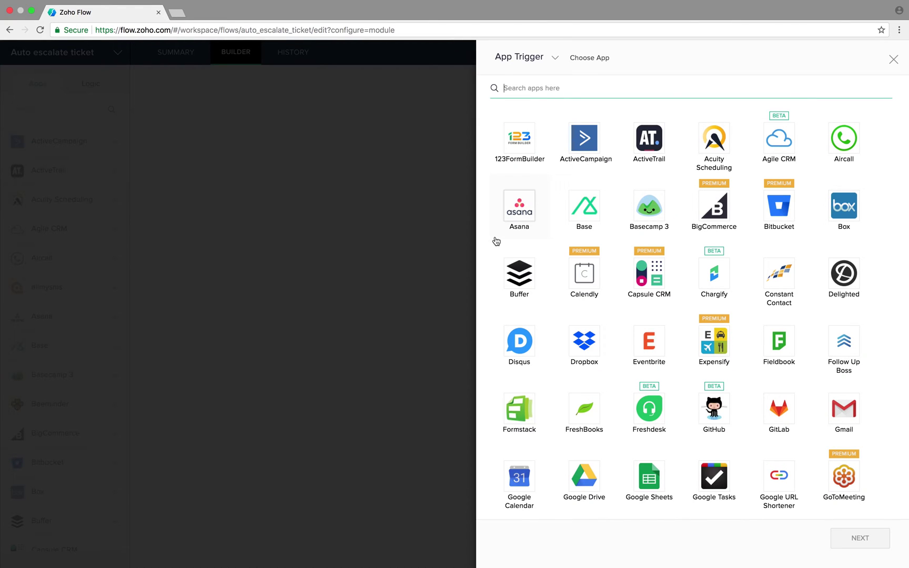
pyautogui.click(520, 82)
pyautogui.write('desk')
pyautogui.click(715, 139)
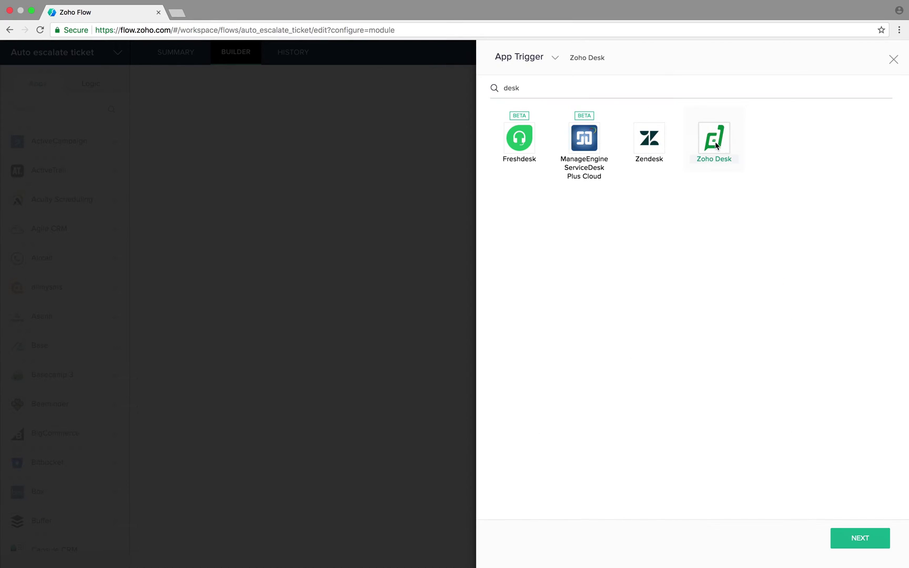
pyautogui.click(857, 536)
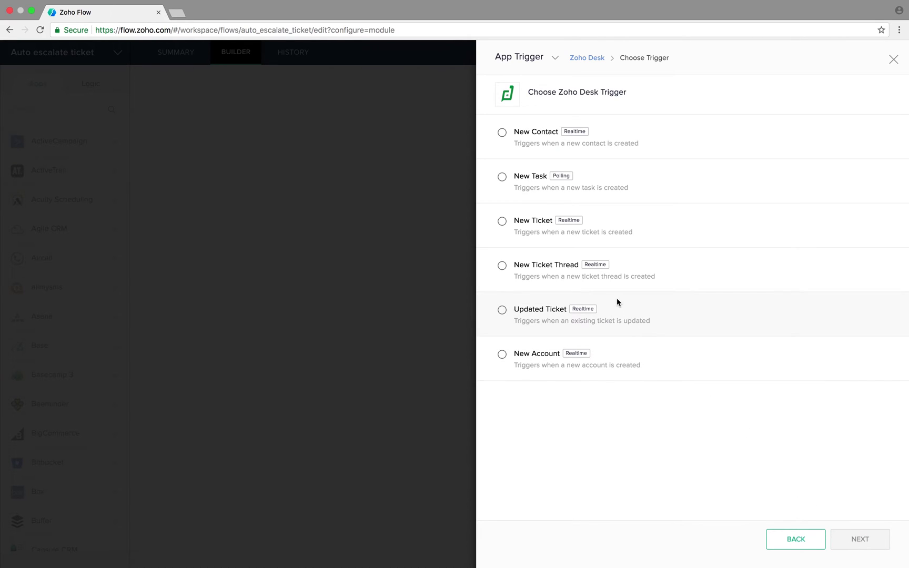
pyautogui.click(502, 222)
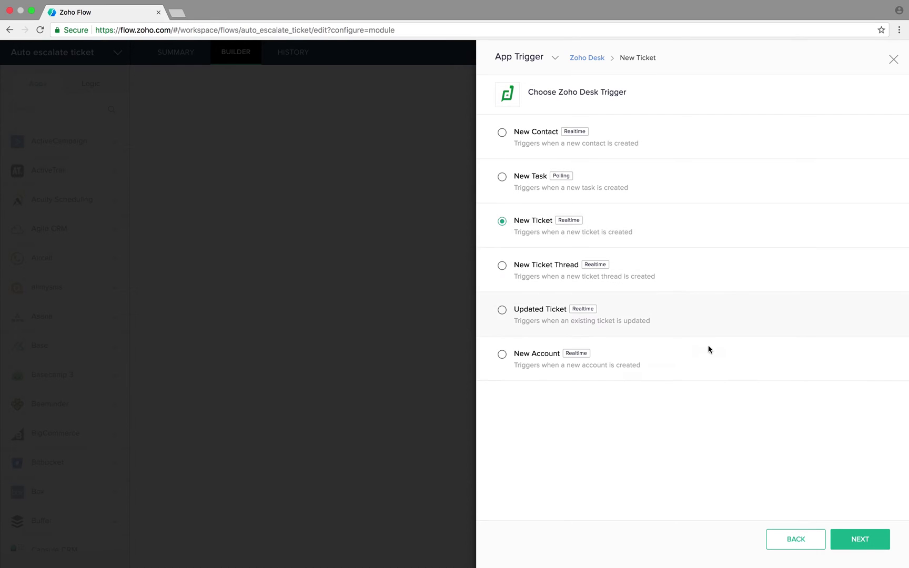
pyautogui.click(869, 538)
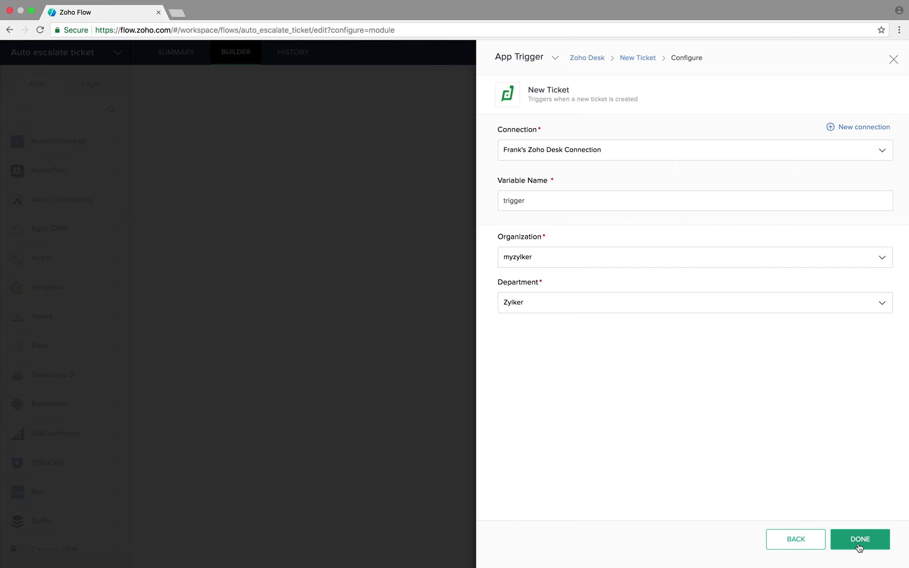
pyautogui.click(859, 545)
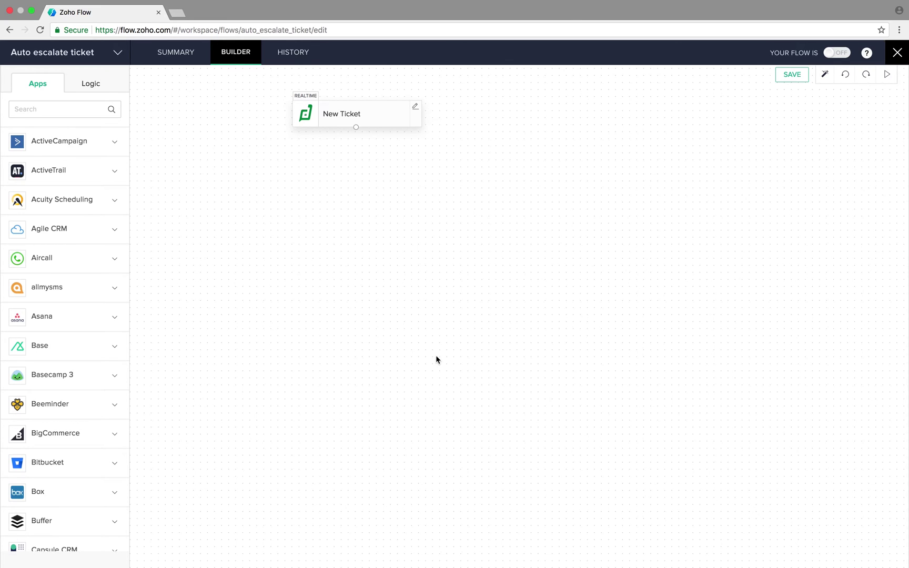
# Step: Add a Zoho CRM Fetch Contact step matching the ticket's Email, then place a Fetch Deal step below it
pyautogui.click(30, 109)
pyautogui.write('crm')
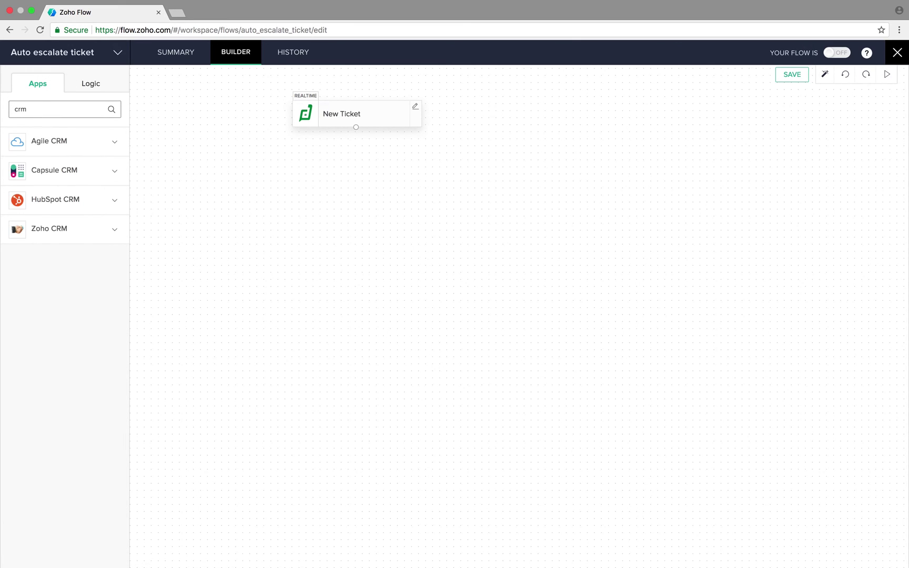
pyautogui.click(89, 230)
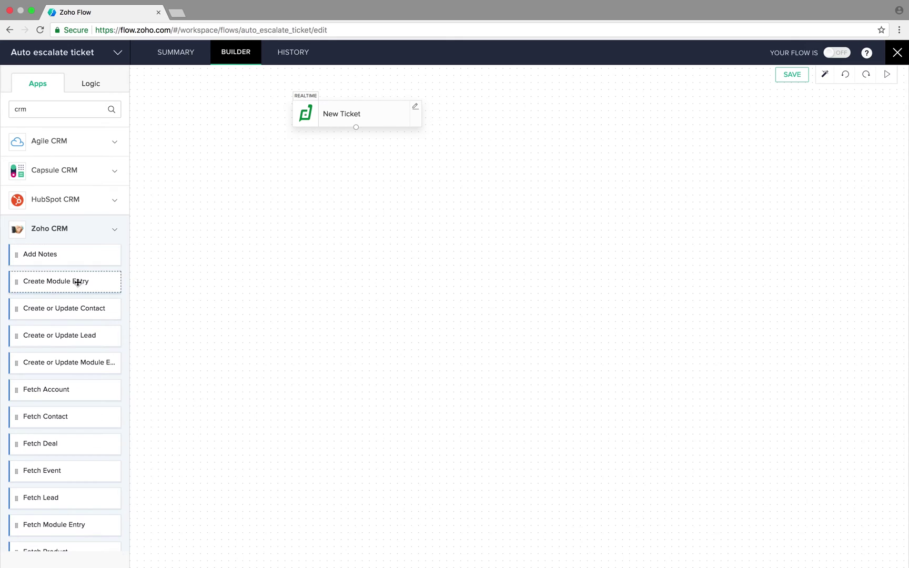
pyautogui.moveTo(56, 413); pyautogui.dragTo(350, 187)
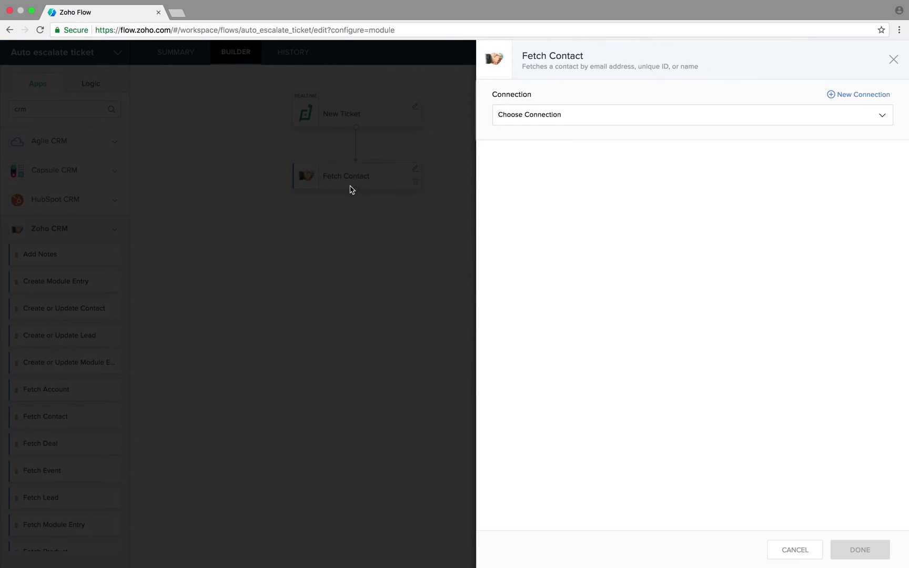
pyautogui.click(593, 115)
pyautogui.click(608, 152)
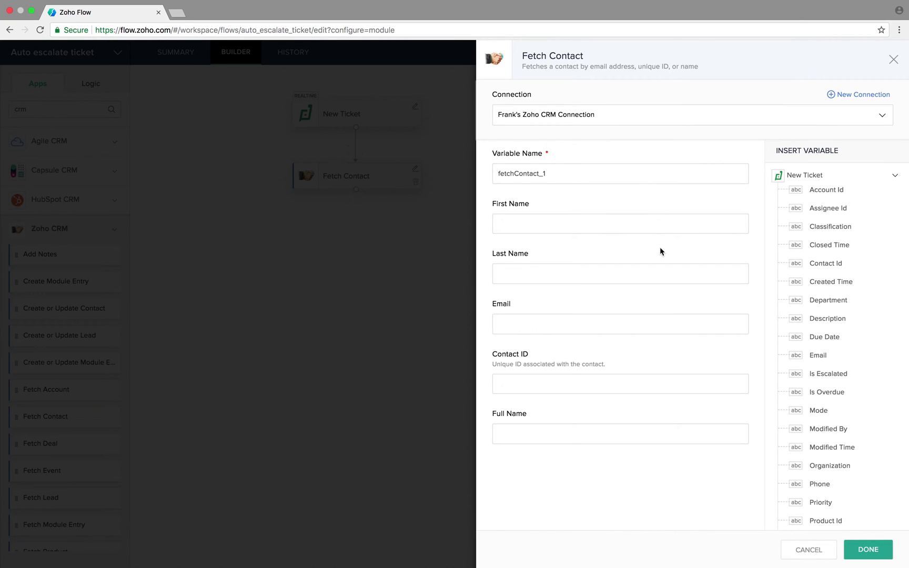
pyautogui.click(509, 327)
pyautogui.click(817, 356)
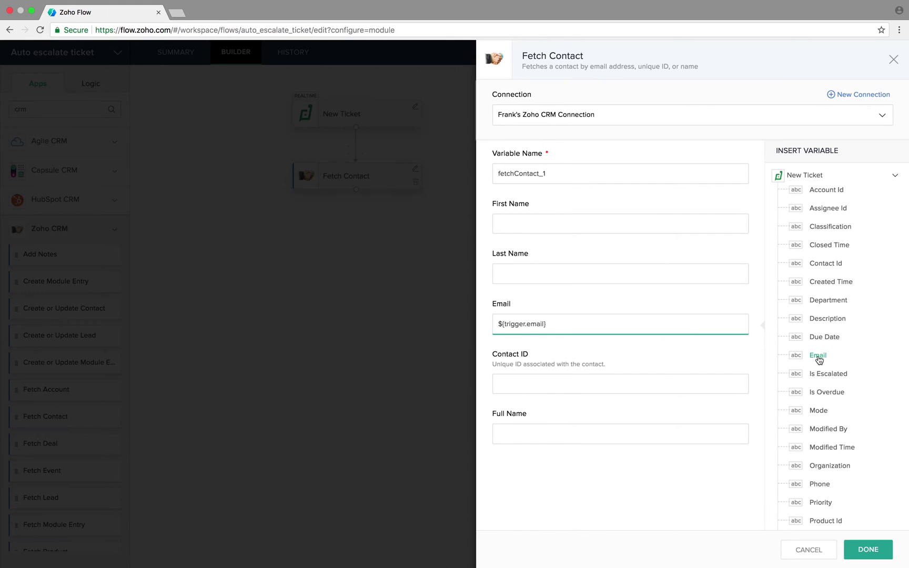
pyautogui.click(869, 550)
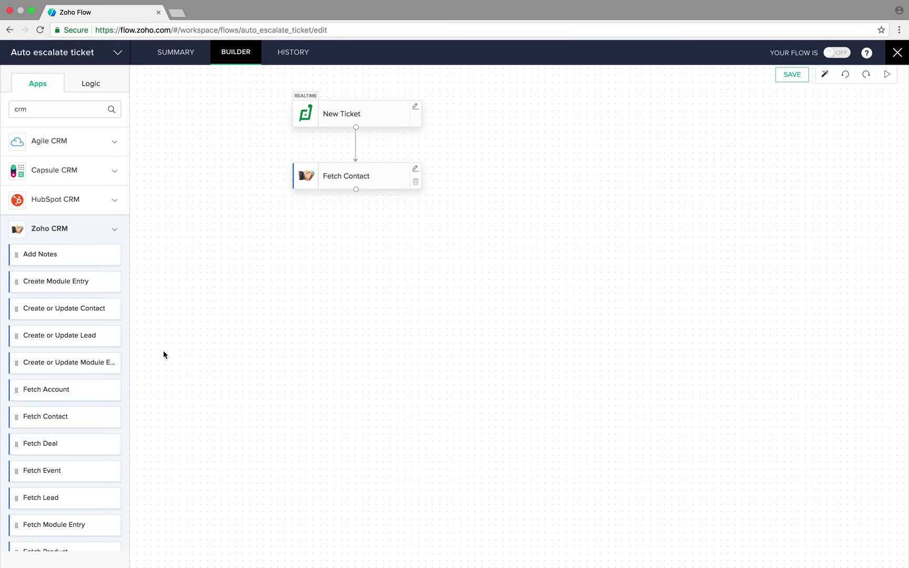
pyautogui.moveTo(55, 444); pyautogui.dragTo(347, 240)
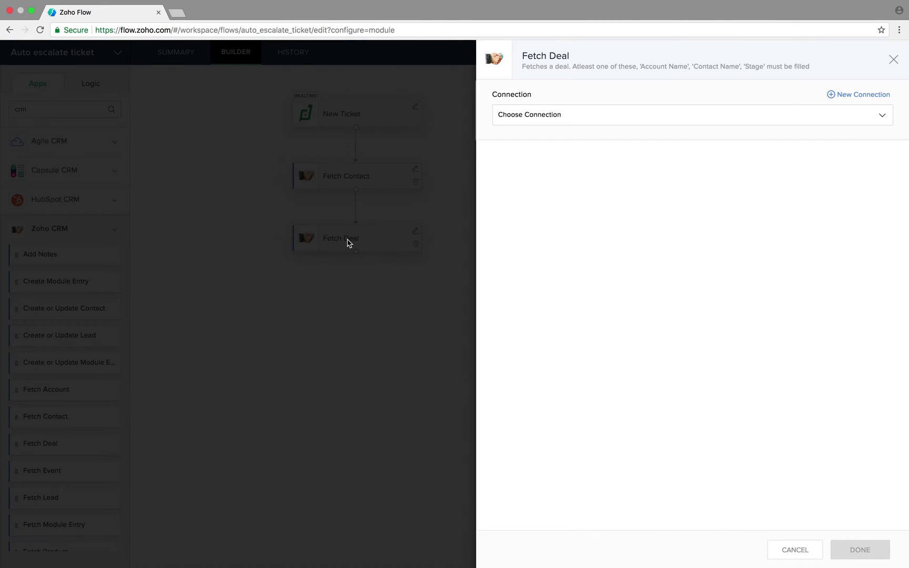
# Step: Use the existing CRM connection for Fetch Deal and fill Account Name from Fetch Contact's Account Name
pyautogui.click(592, 115)
pyautogui.click(600, 134)
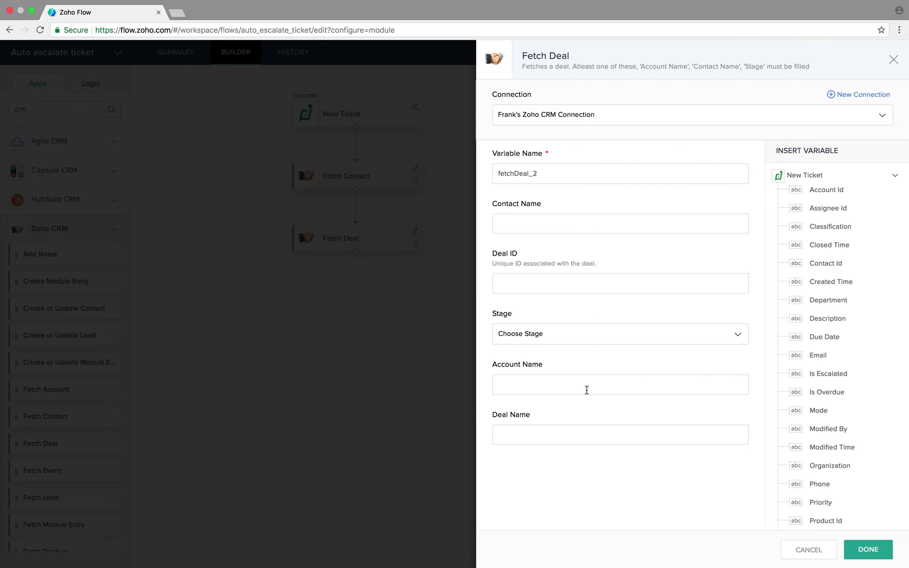
pyautogui.click(539, 383)
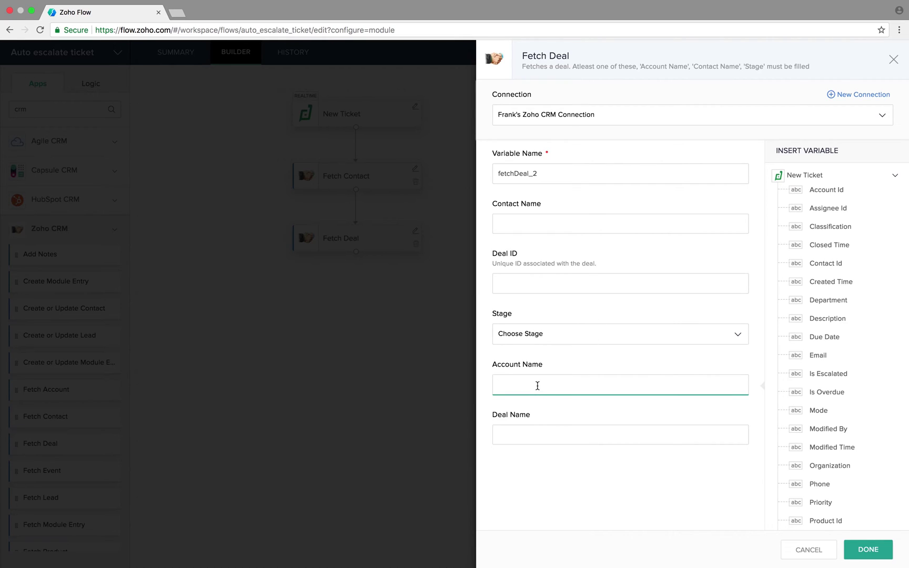
pyautogui.scroll(-4, 776, 373)
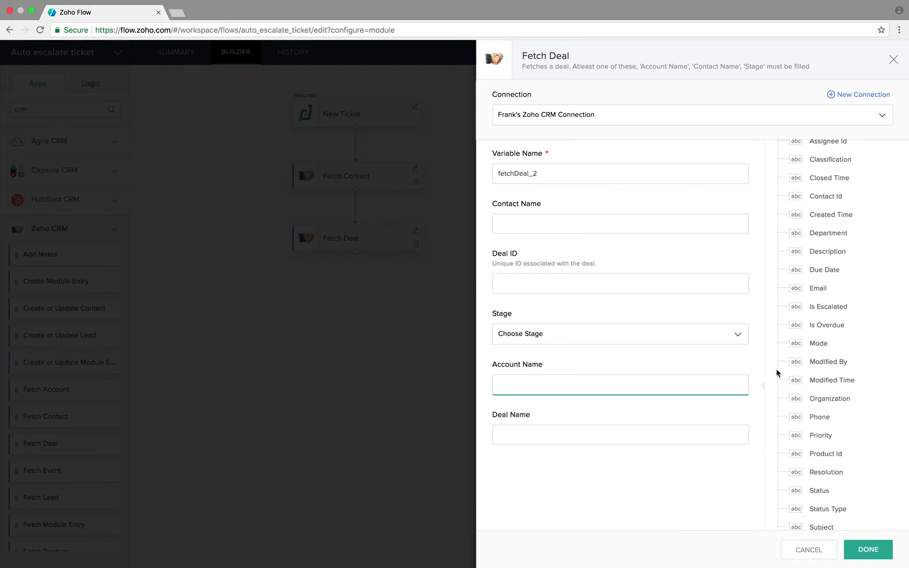
pyautogui.click(841, 514)
pyautogui.scroll(-4, 842, 519)
pyautogui.scroll(-5, 841, 519)
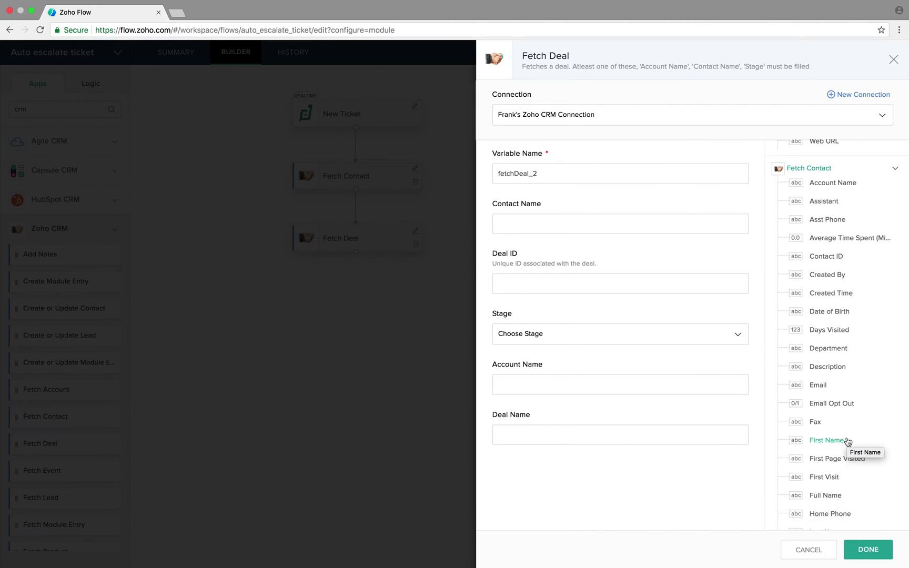
pyautogui.click(518, 385)
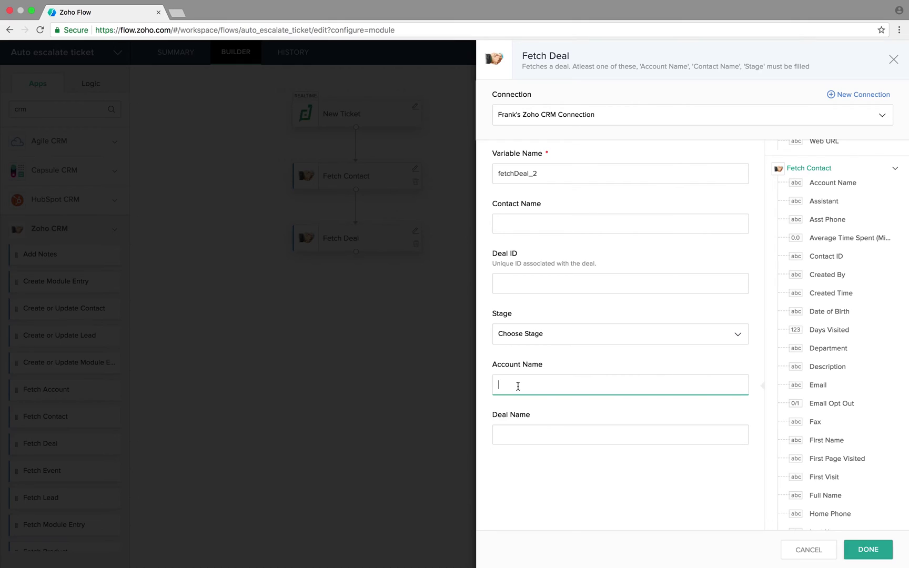
pyautogui.click(832, 183)
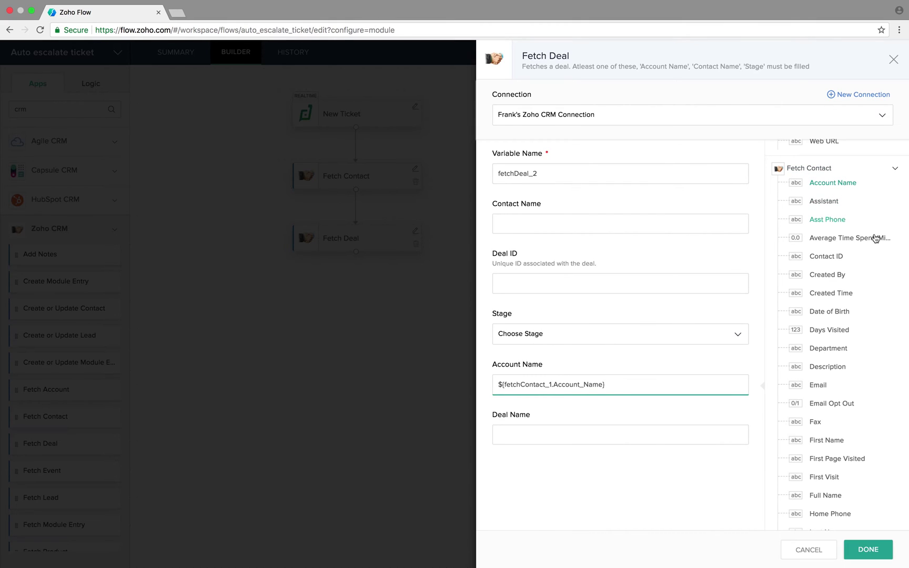
pyautogui.click(867, 550)
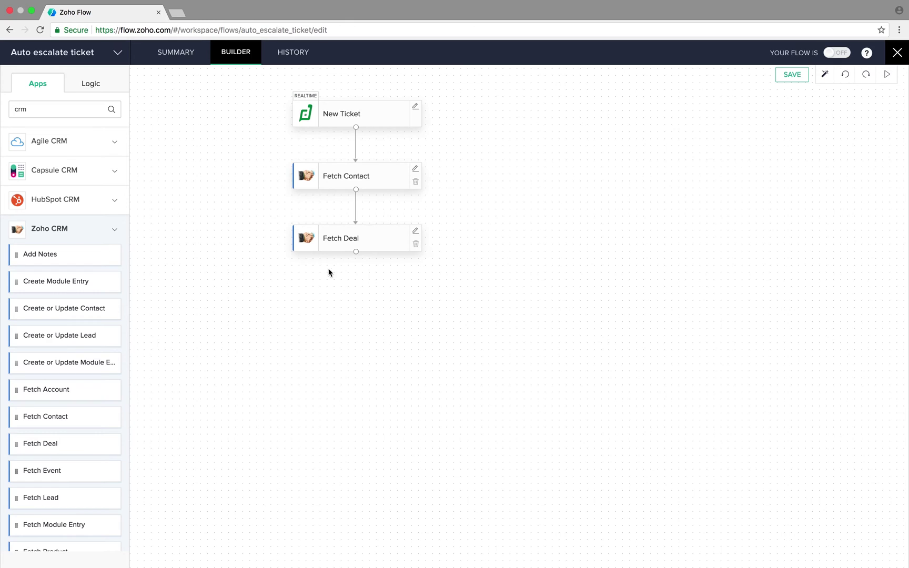
# Step: Drop a Decision block from the Logic blocks beneath the Fetch Deal step
pyautogui.click(91, 86)
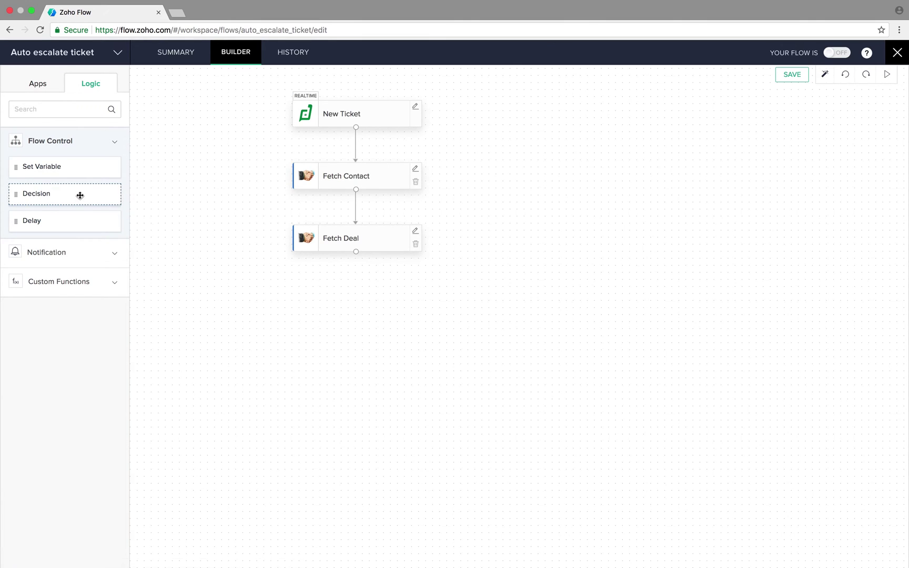
pyautogui.moveTo(58, 195); pyautogui.dragTo(355, 310)
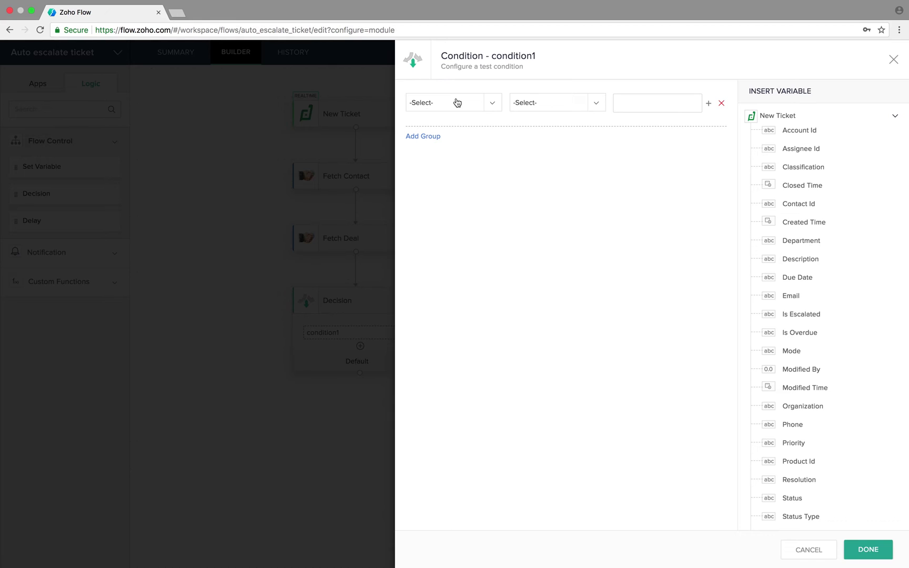
# Step: Set condition1 to Amount greater than 10000 and begin clearing its default label
pyautogui.click(455, 103)
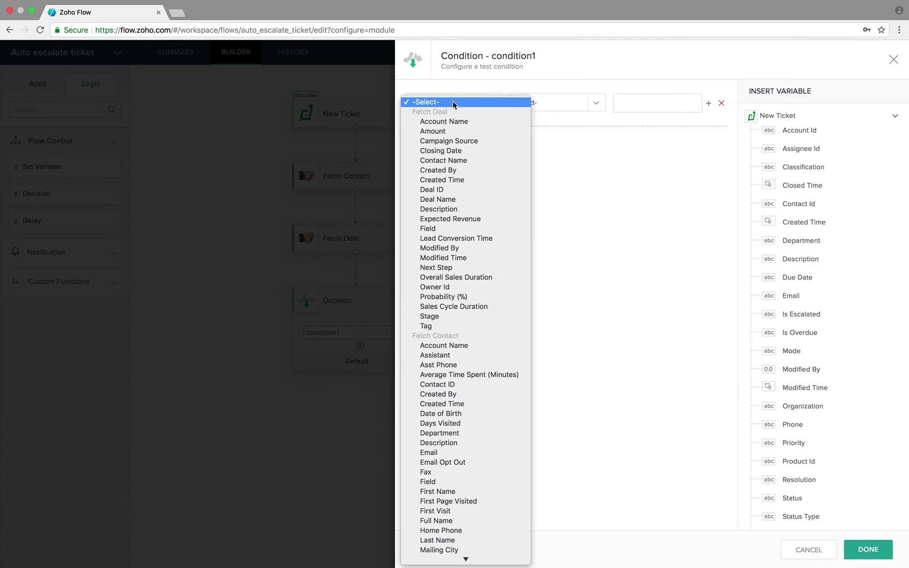
pyautogui.click(448, 131)
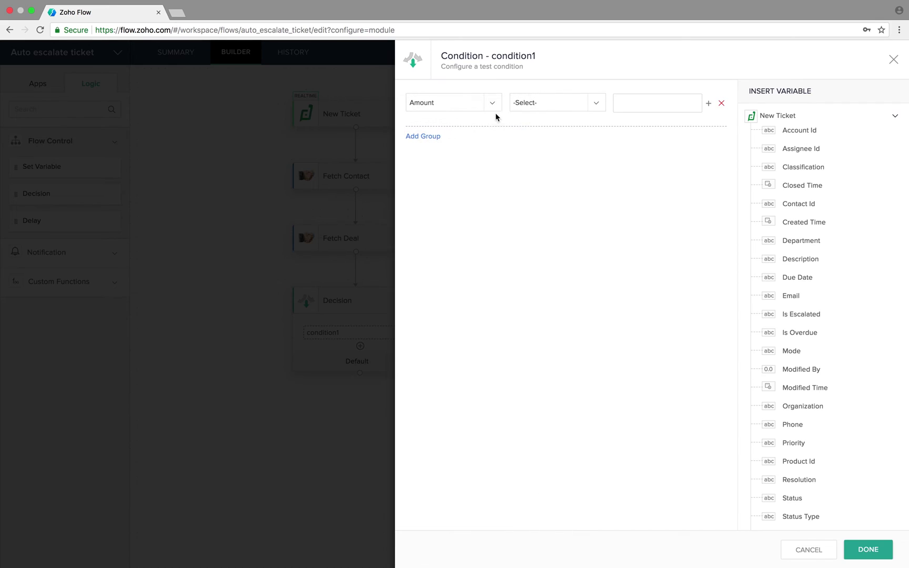
pyautogui.click(544, 104)
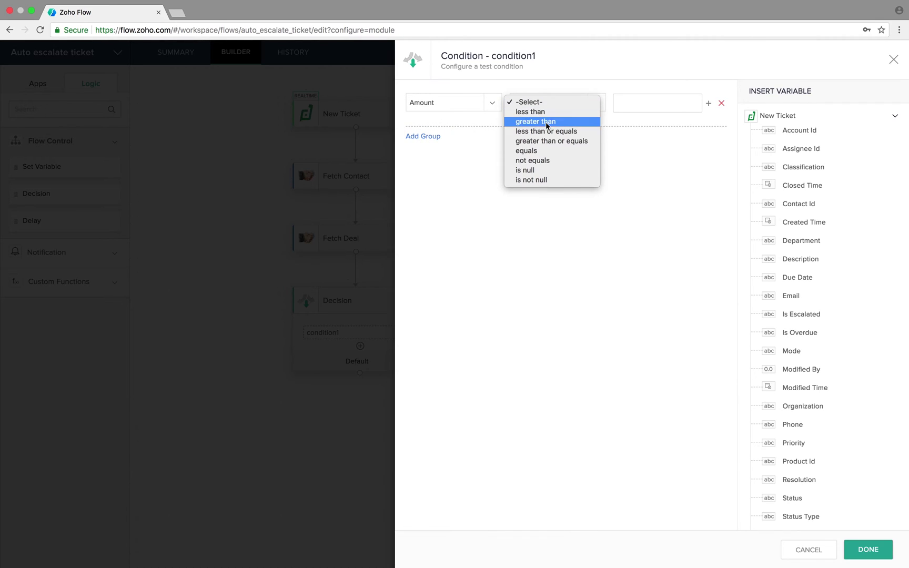
pyautogui.click(546, 122)
pyautogui.click(627, 103)
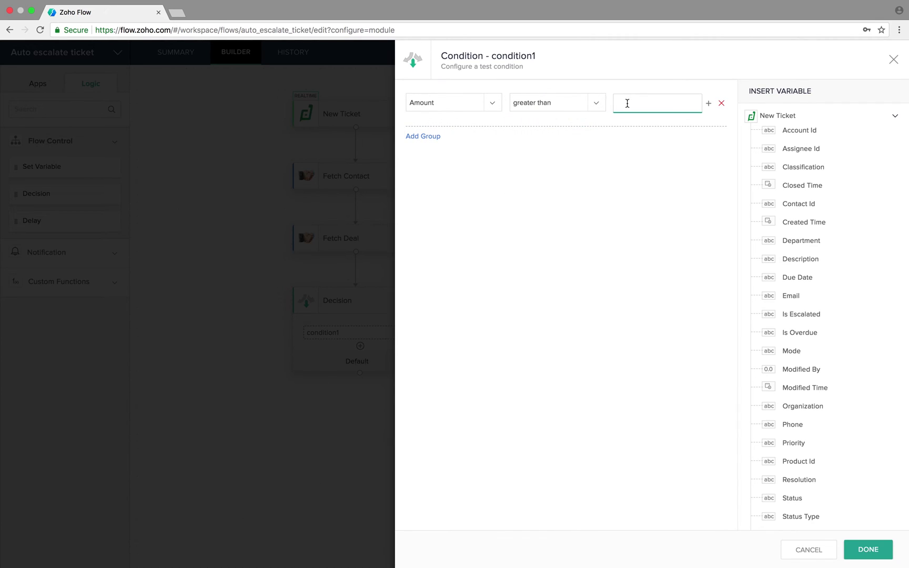
pyautogui.write('10000')
pyautogui.click(857, 549)
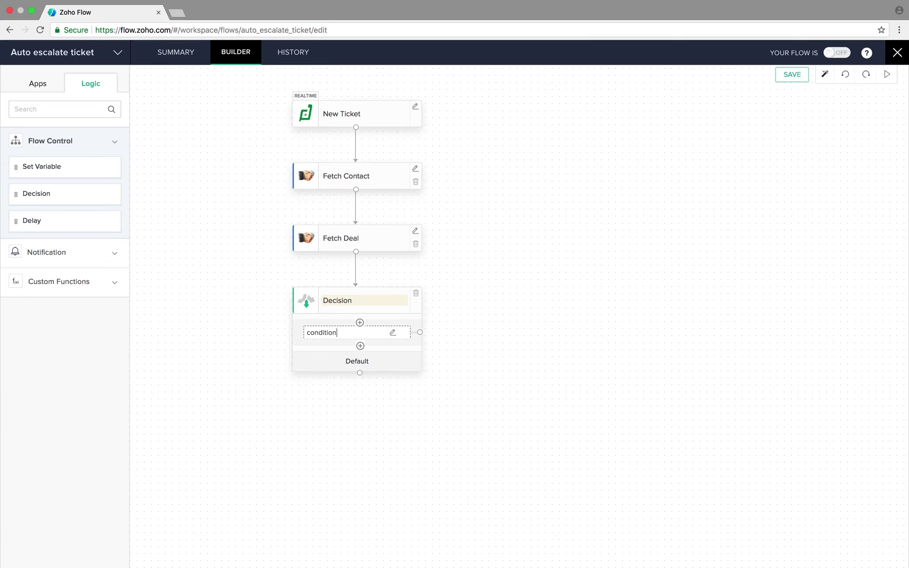
pyautogui.press('BackSpace')
pyautogui.press('BackSpace')
pyautogui.press('BackSpace')
pyautogui.press('BackSpace')
pyautogui.press('BackSpace')
pyautogui.press('BackSpace')
pyautogui.press('BackSpace')
pyautogui.press('BackSpace')
pyautogui.press('BackSpace')
pyautogui.press('BackSpace')
# Step: Label the Decision's first branch 'deal value > $10000'
pyautogui.write('deal value > $10000')
pyautogui.press('Return')
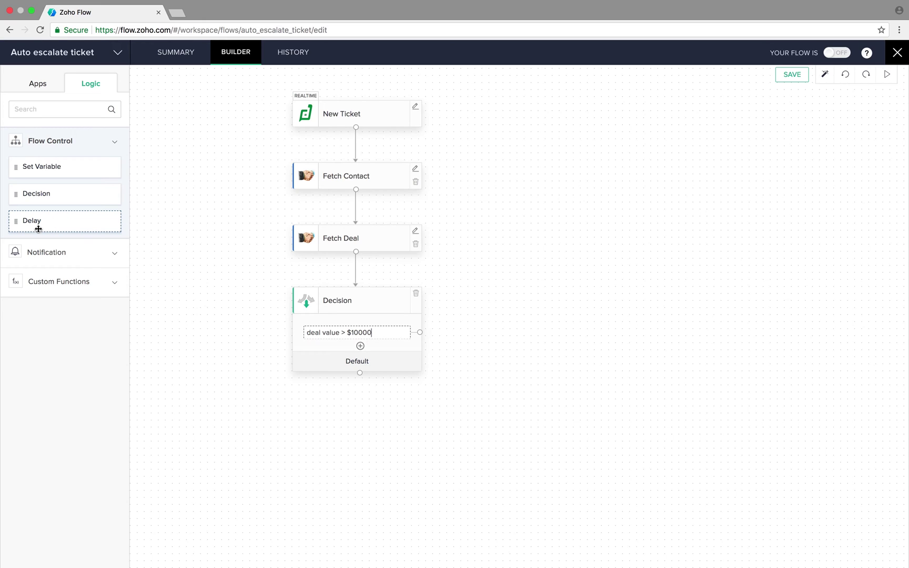
# Step: Attach a Delay of 2 Hours to the 'deal value > $10000' branch
pyautogui.moveTo(43, 224); pyautogui.dragTo(482, 372)
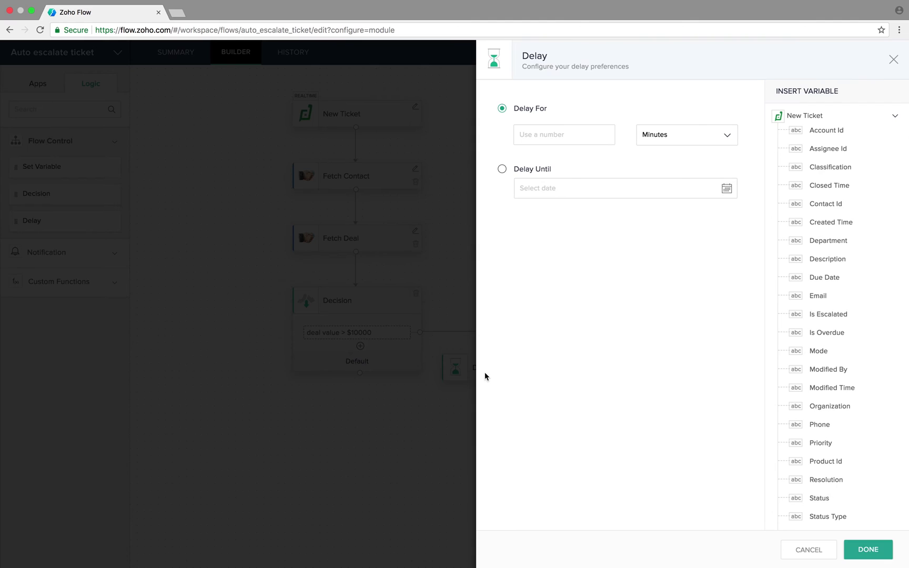
pyautogui.click(534, 135)
pyautogui.write('2')
pyautogui.click(702, 140)
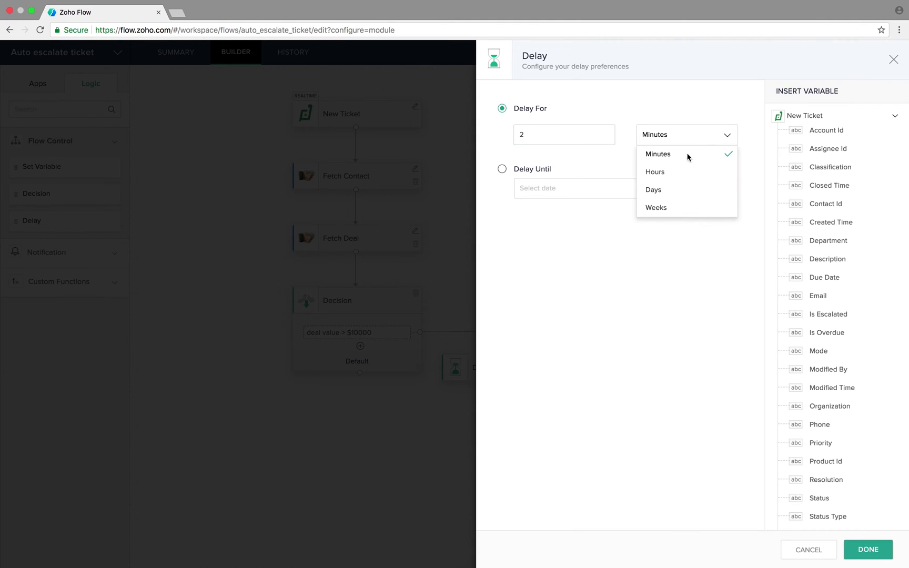
pyautogui.click(673, 173)
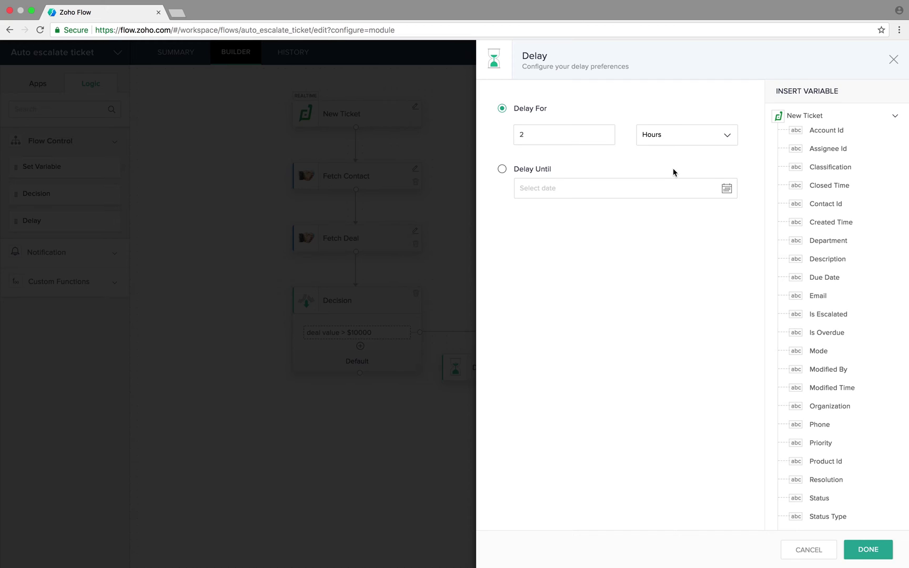
pyautogui.click(867, 550)
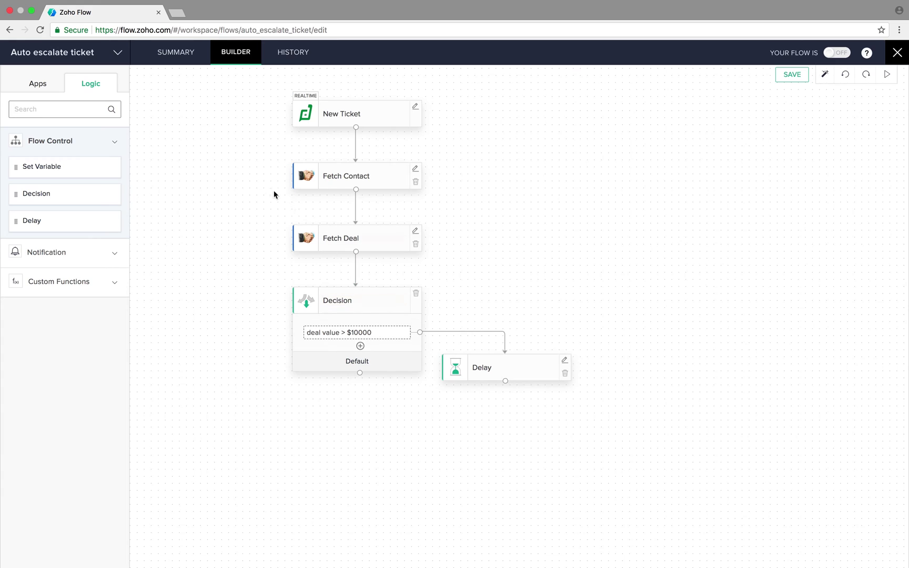
# Step: Place a Zoho Desk Fetch Ticket by ID step below the Delay
pyautogui.click(31, 84)
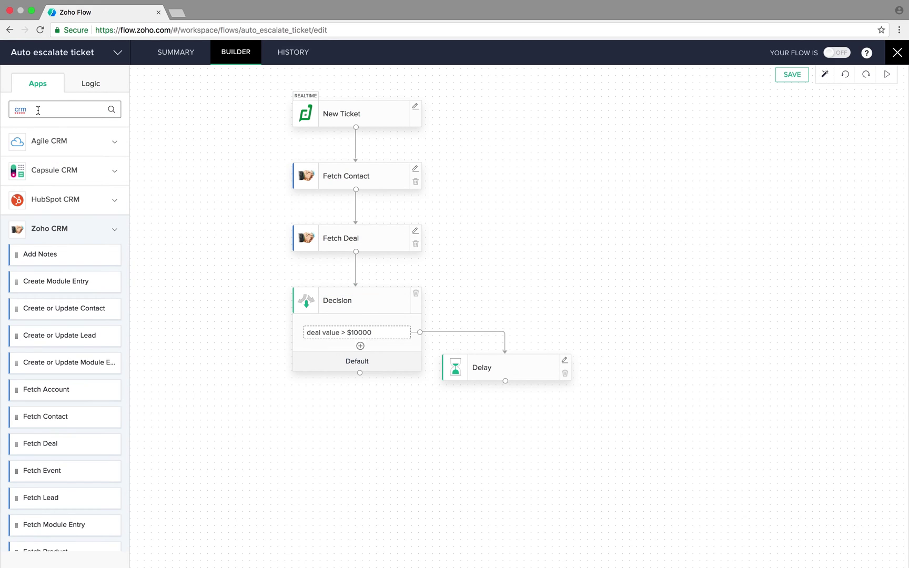
pyautogui.press('BackSpace')
pyautogui.press('BackSpace')
pyautogui.press('BackSpace')
pyautogui.write('desk')
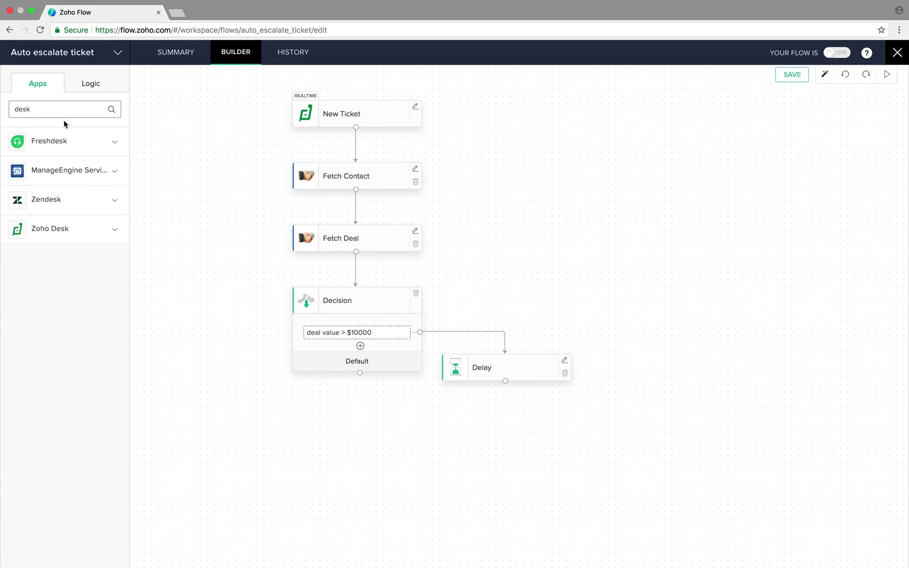
pyautogui.click(82, 225)
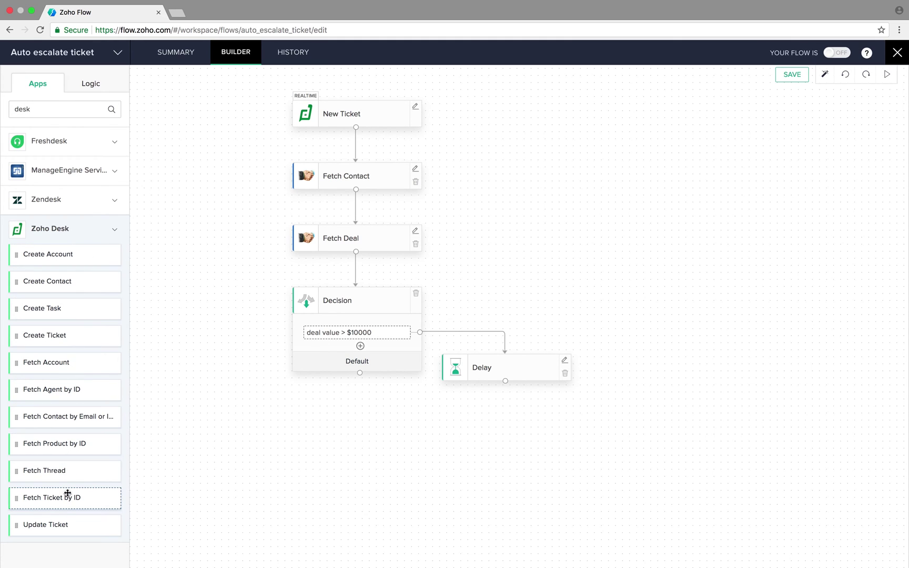
pyautogui.moveTo(67, 497); pyautogui.dragTo(505, 430)
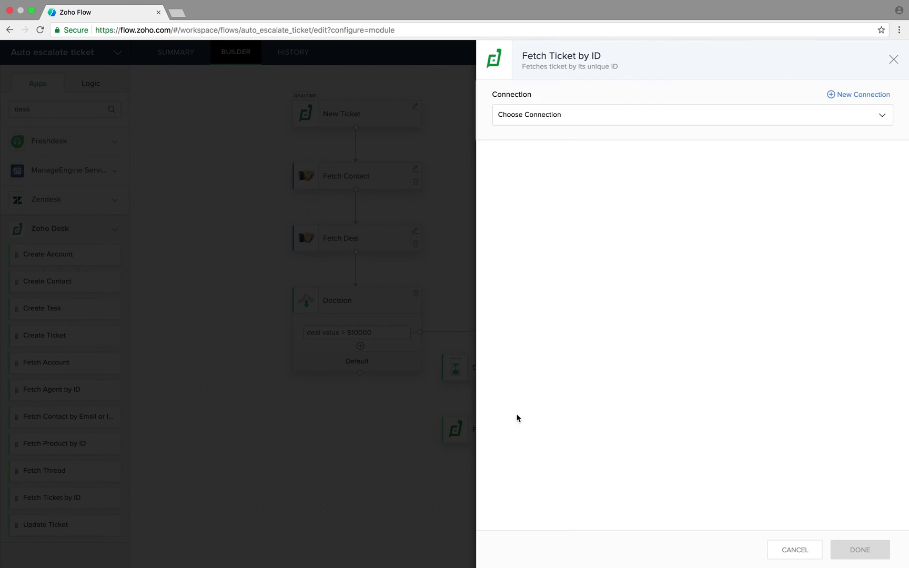
# Step: Use the saved Zoho Desk connection and fill Ticket ID with the new ticket's ID
pyautogui.click(640, 117)
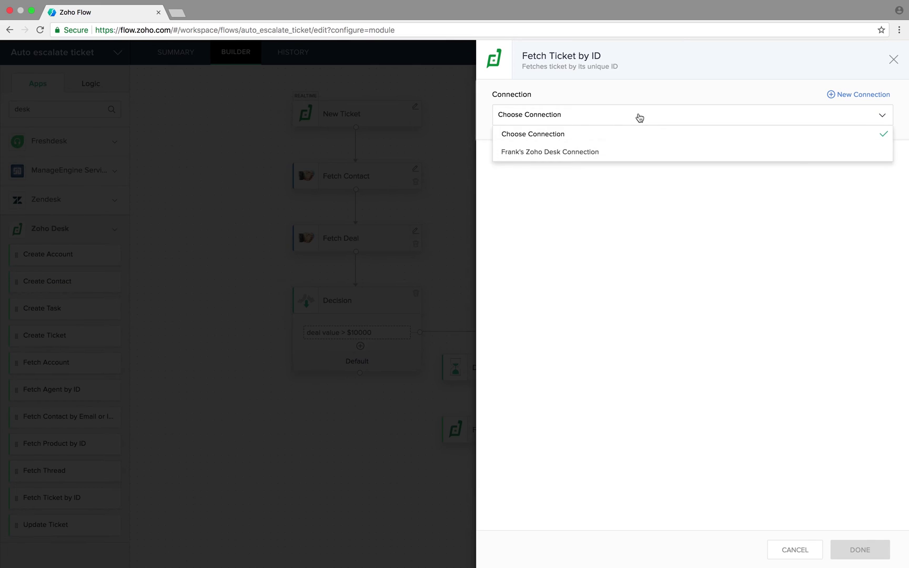
pyautogui.click(607, 153)
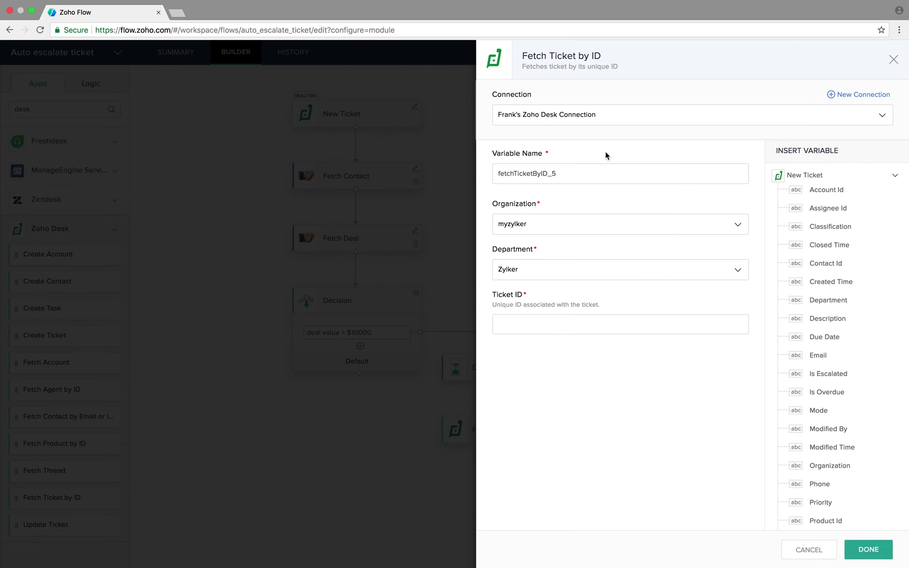
pyautogui.click(515, 323)
pyautogui.scroll(-2, 841, 306)
pyautogui.scroll(-4, 841, 305)
pyautogui.click(833, 442)
pyautogui.click(873, 549)
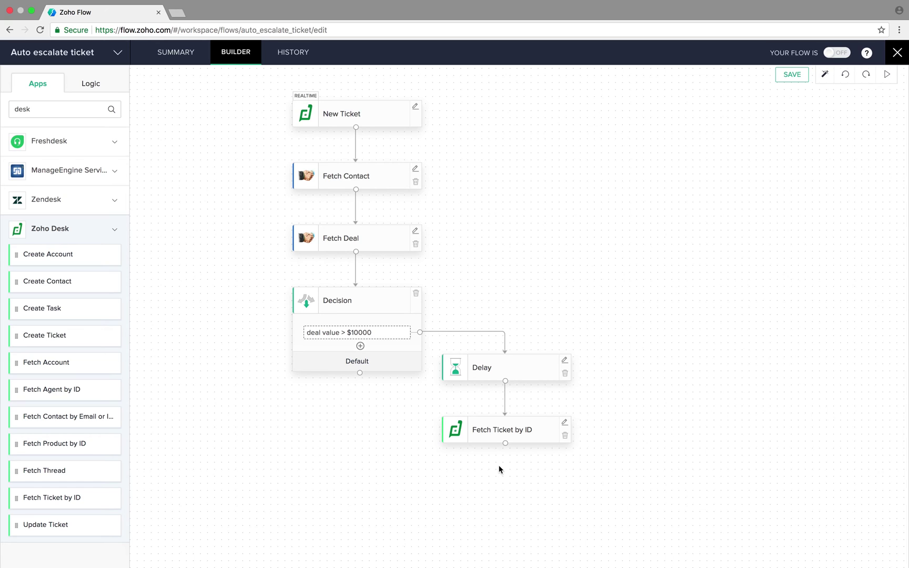
# Step: Add a Decision below Fetch Ticket by ID with condition Status equals Open
pyautogui.click(93, 85)
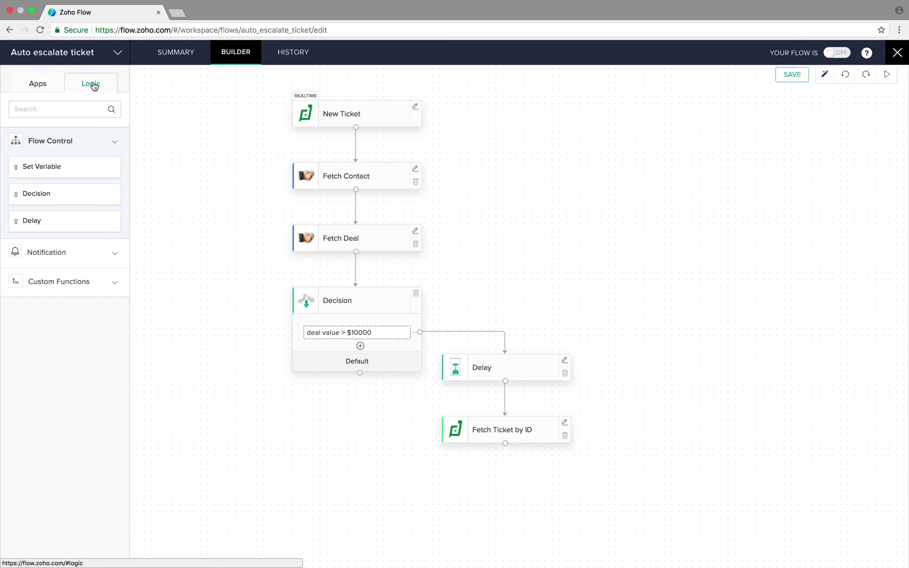
pyautogui.moveTo(70, 193); pyautogui.dragTo(513, 480)
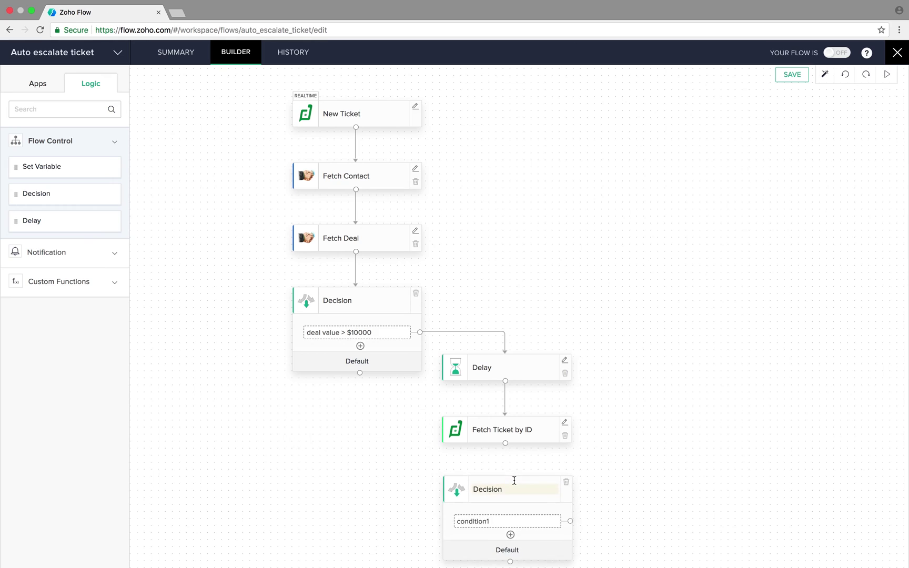
pyautogui.click(448, 102)
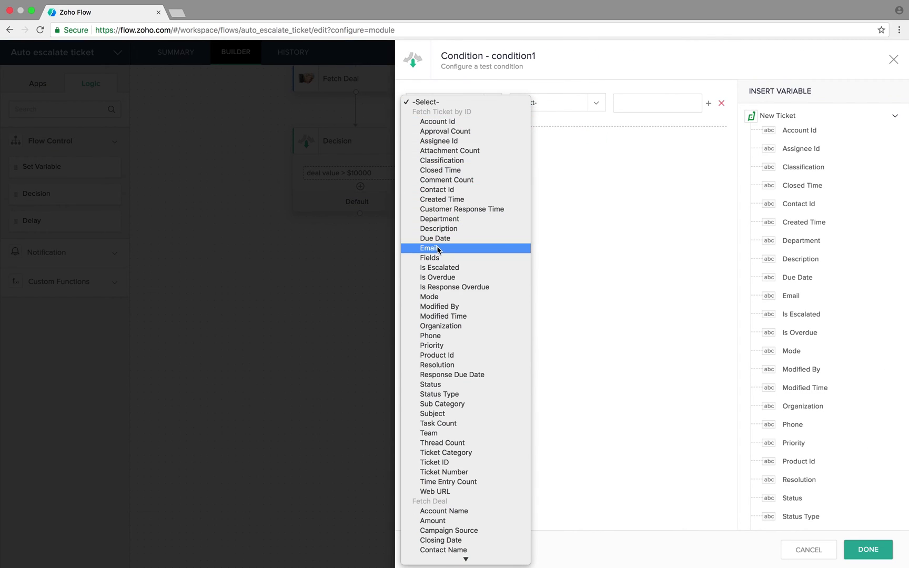
pyautogui.click(437, 387)
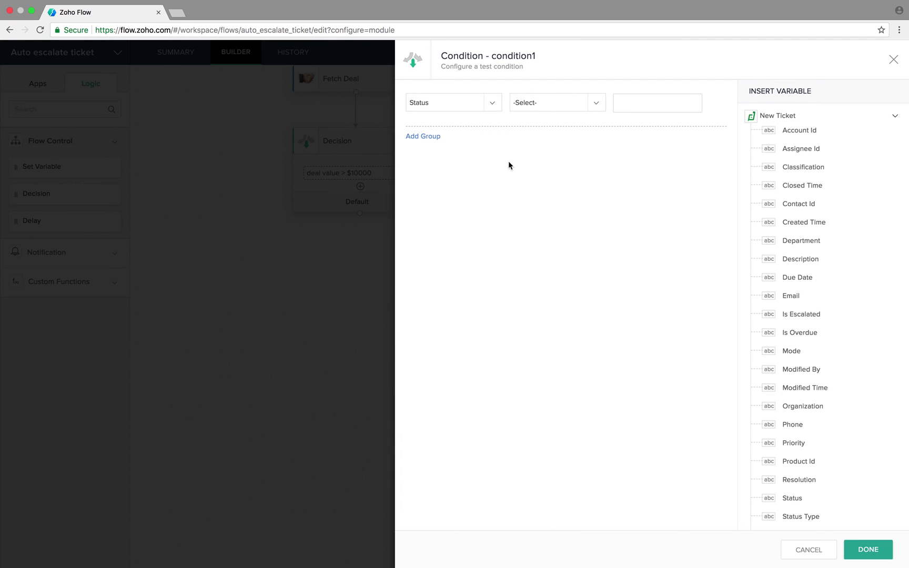
pyautogui.click(553, 103)
pyautogui.click(536, 151)
pyautogui.click(631, 103)
pyautogui.write('Open')
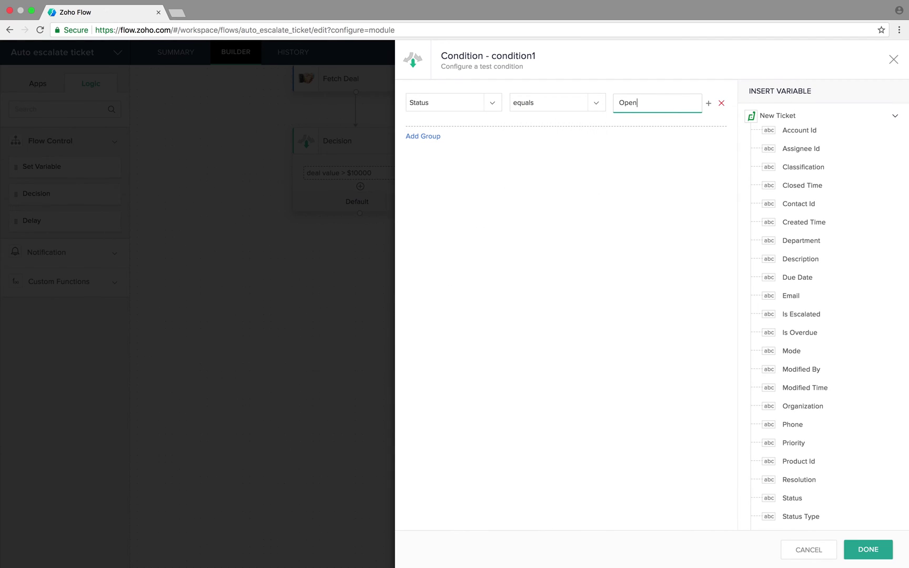
pyautogui.click(867, 549)
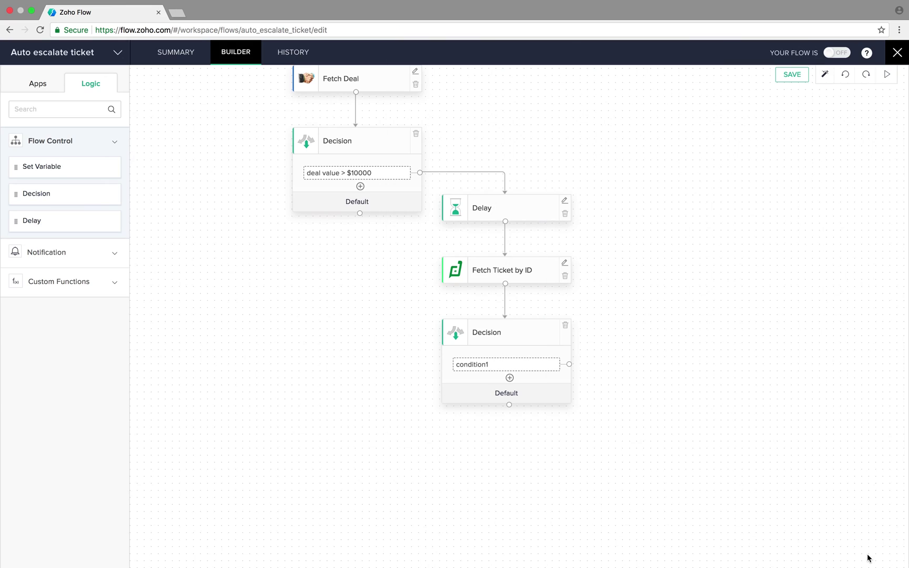
# Step: Rename the condition to 'ticket if still open'
pyautogui.click(489, 364)
pyautogui.write('ticket if still open')
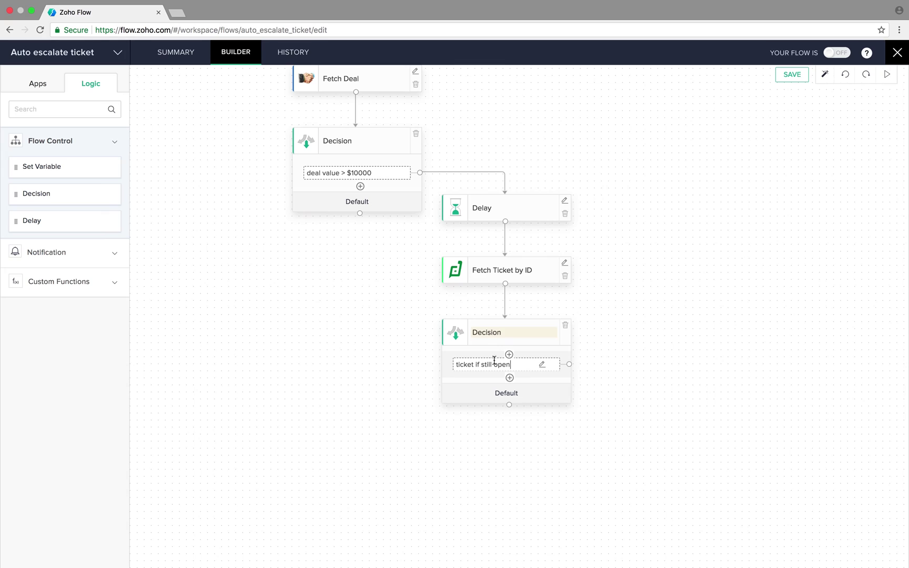
pyautogui.click(599, 372)
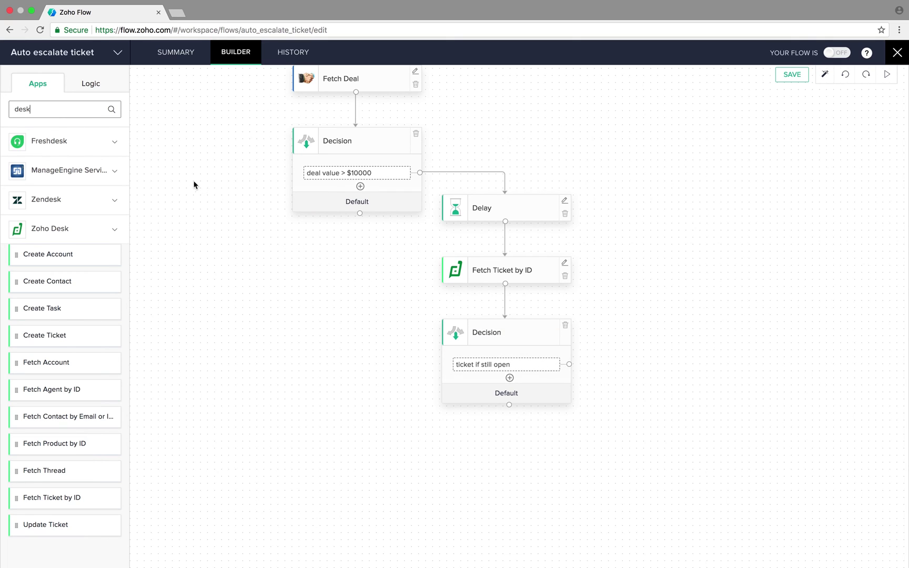
# Step: Add Slack's Send Public Channel Message to the open-ticket condition using the existing Slack connection
pyautogui.doubleClick(24, 108)
pyautogui.press('BackSpace')
pyautogui.write('s')
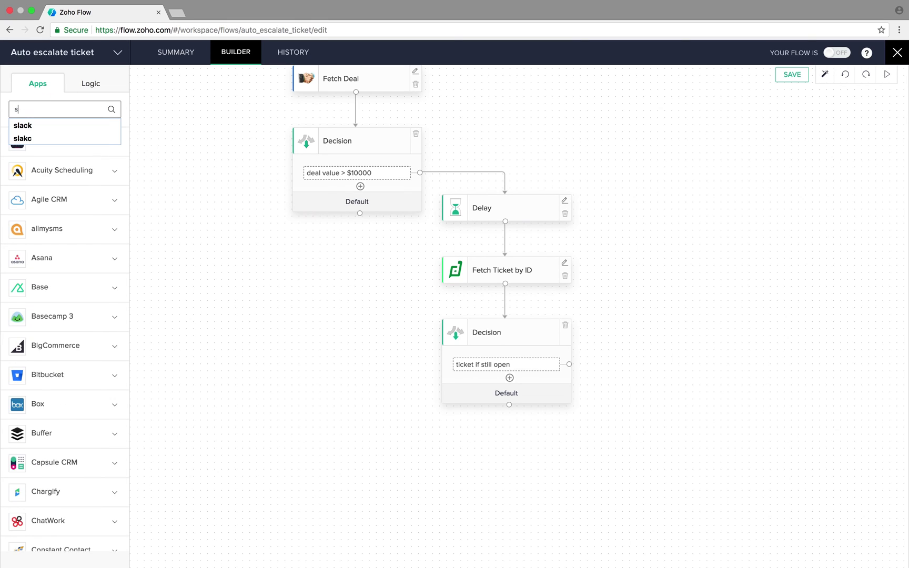
pyautogui.write('lack')
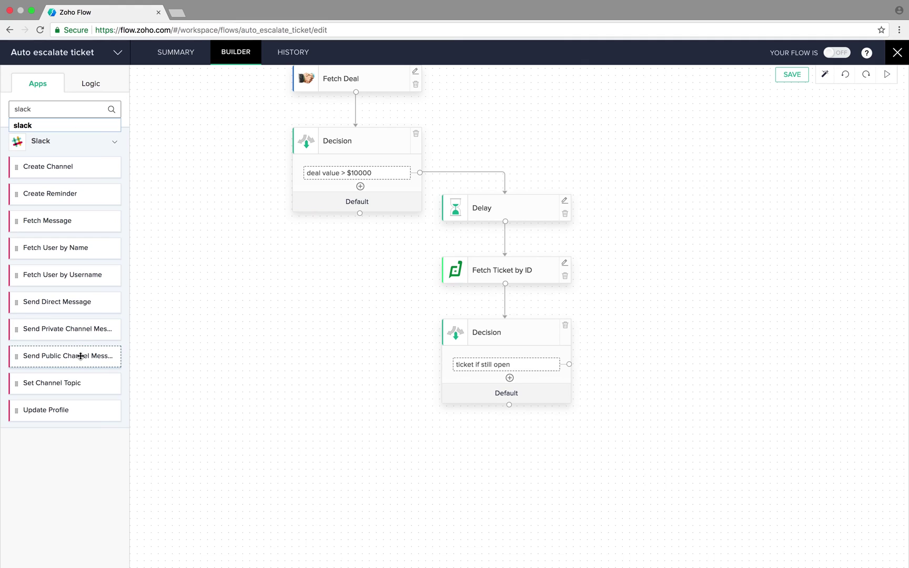
pyautogui.moveTo(81, 356); pyautogui.dragTo(673, 400)
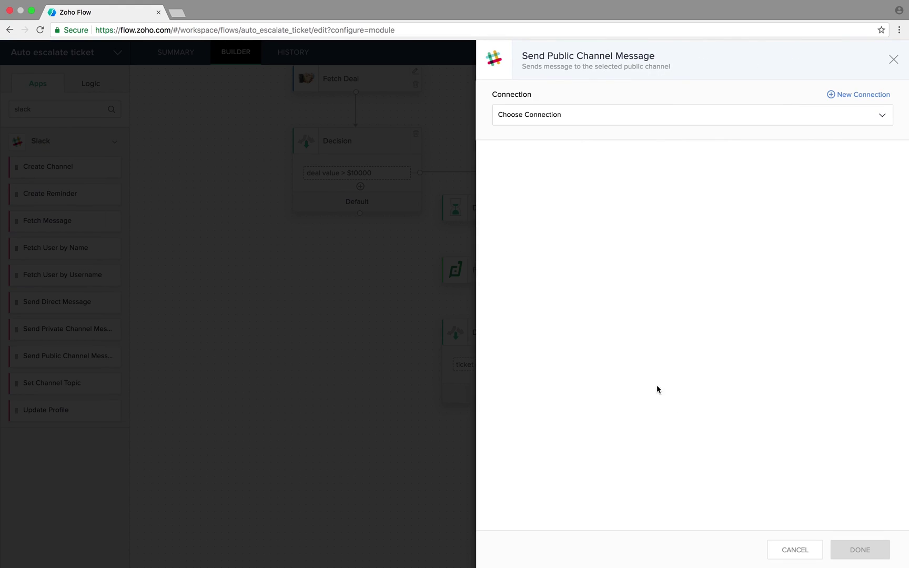
pyautogui.click(575, 113)
pyautogui.click(586, 151)
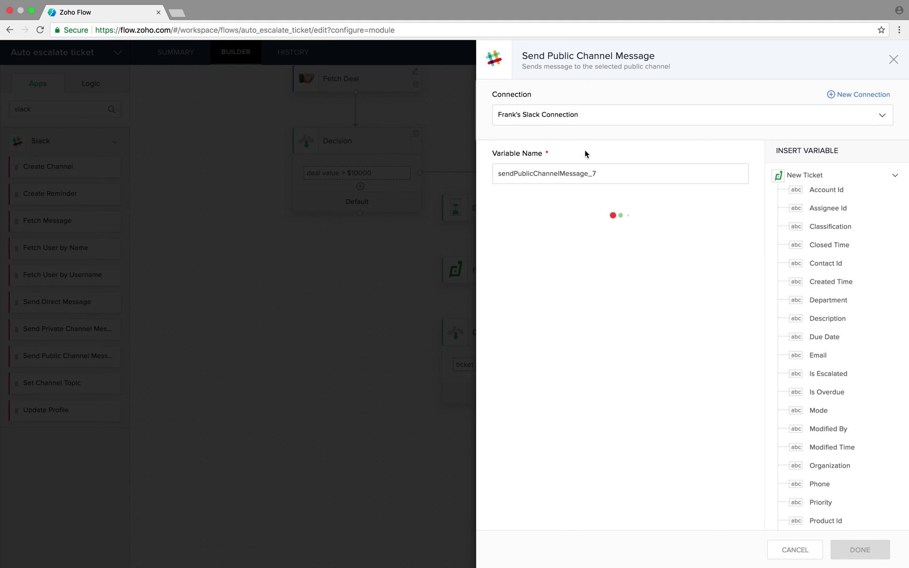
# Step: Write 'A high deal value ticket awaiting response' plus the Ticket ID, posting to #general
pyautogui.click(517, 226)
pyautogui.write('A high de')
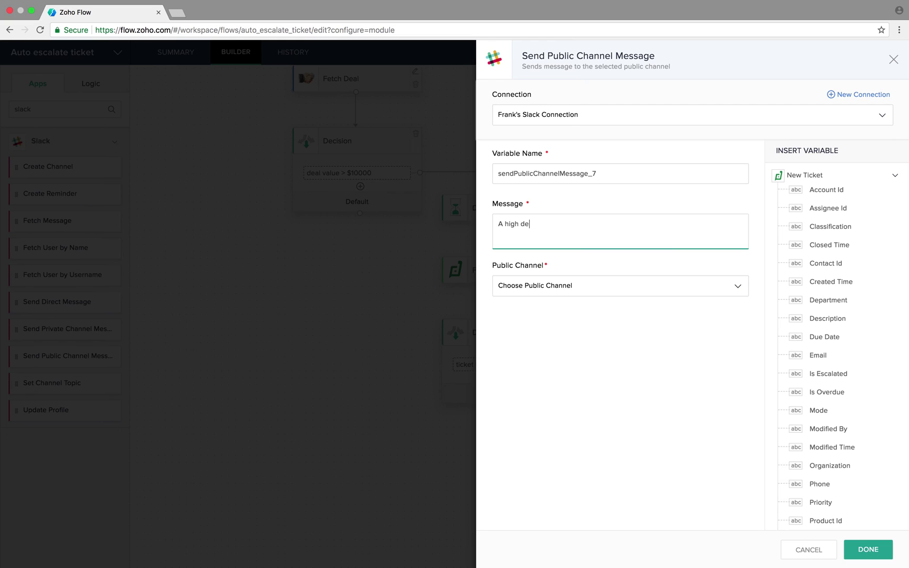
pyautogui.write('al value ticket awaiting response')
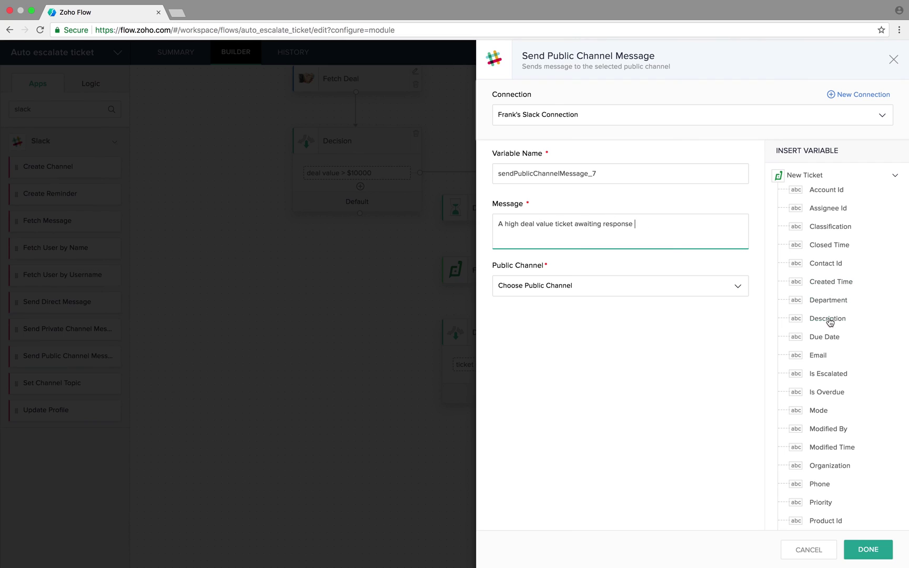
pyautogui.scroll(-2, 829, 367)
pyautogui.scroll(-6, 830, 367)
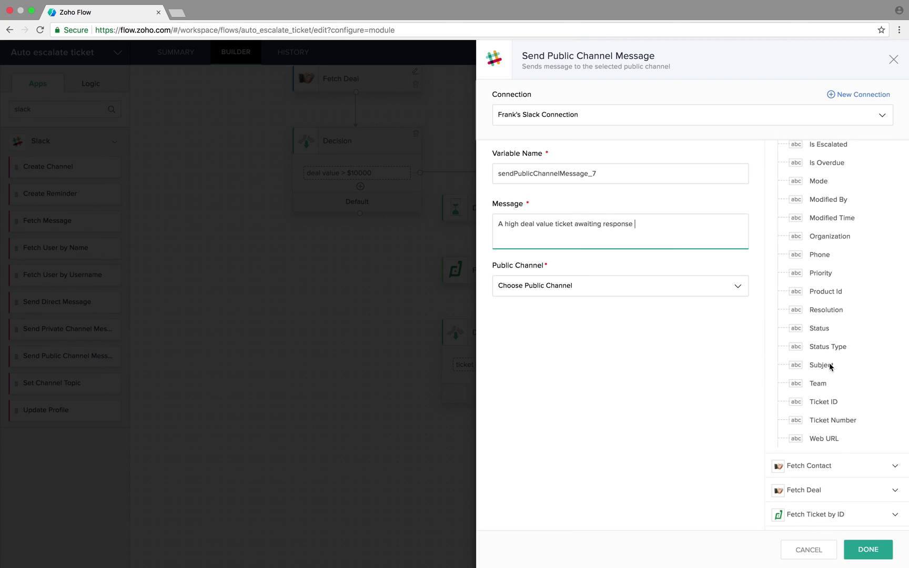
pyautogui.click(831, 401)
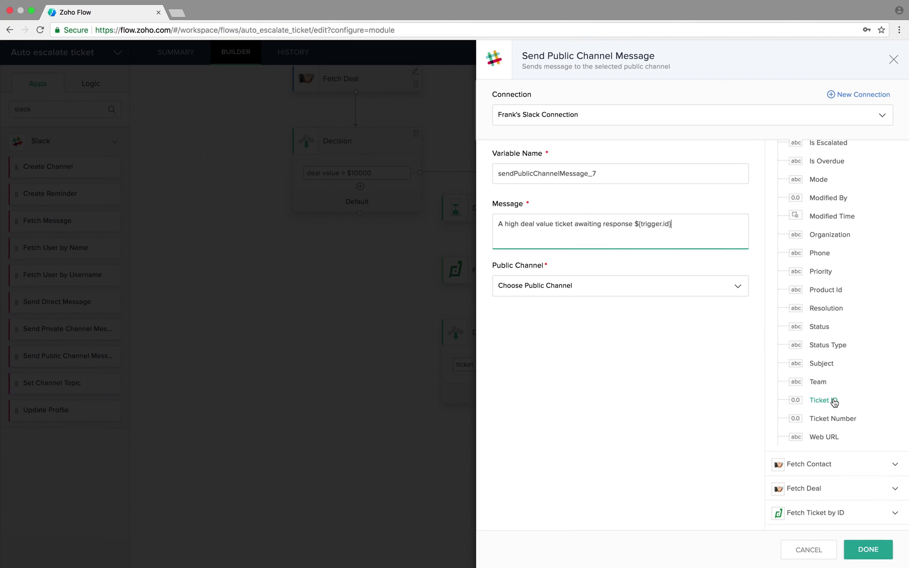
pyautogui.click(699, 289)
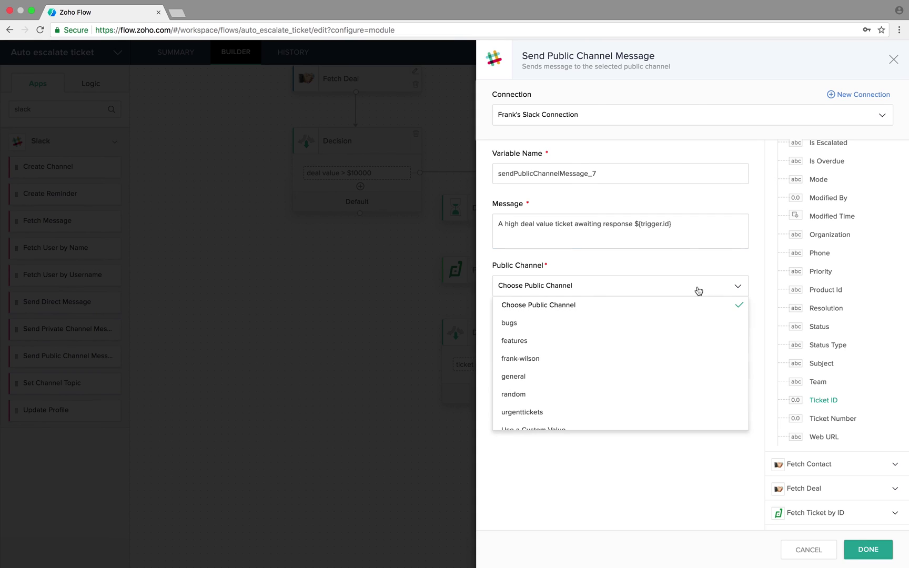
pyautogui.click(529, 377)
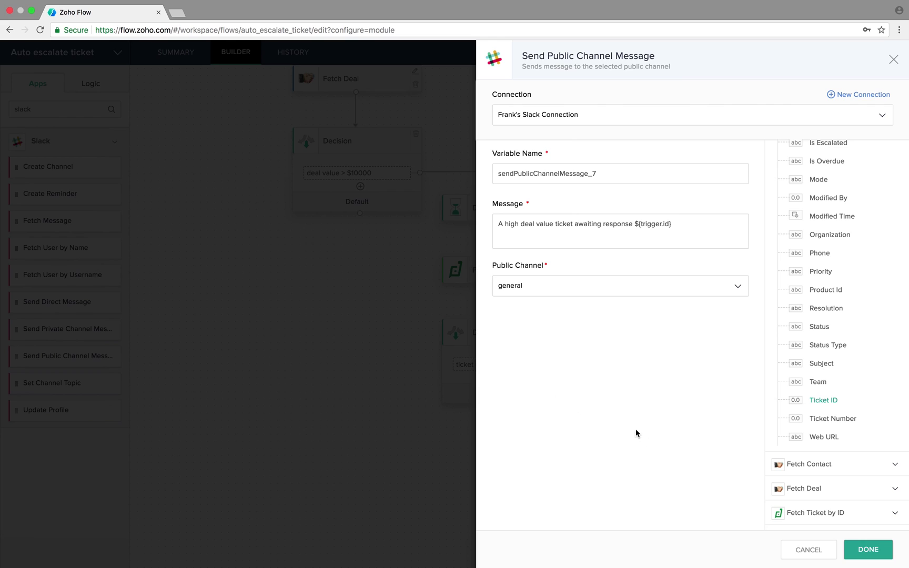
pyautogui.click(868, 550)
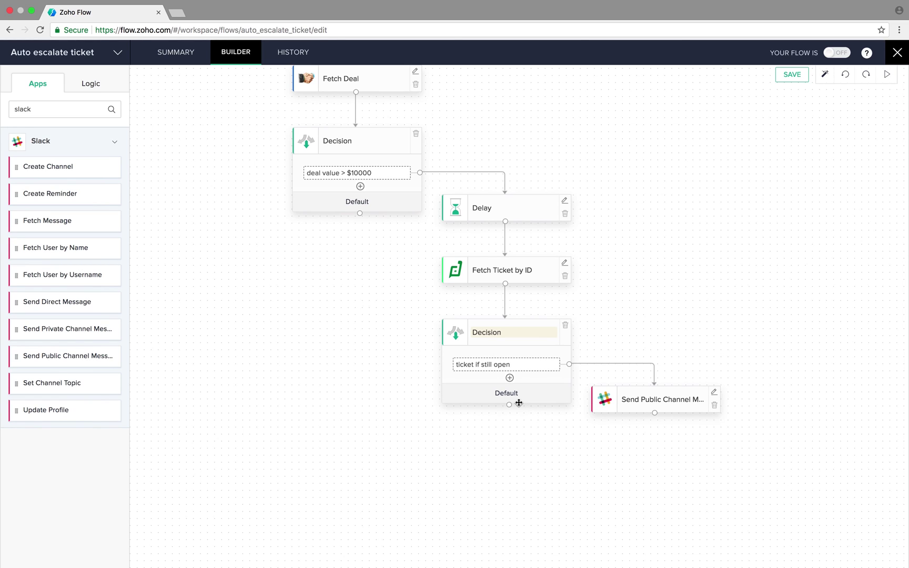
# Step: Save the Auto escalate ticket flow and turn it ON
pyautogui.click(784, 77)
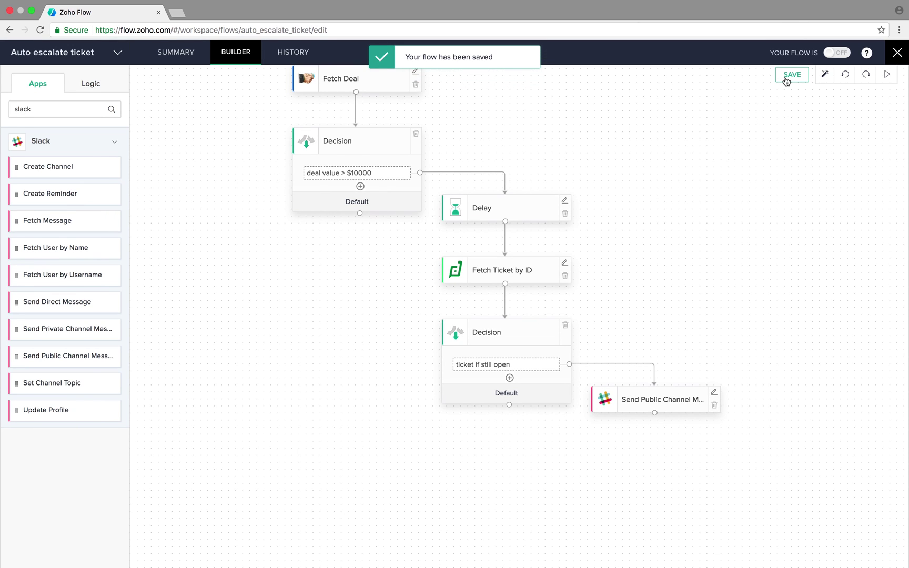
pyautogui.click(841, 53)
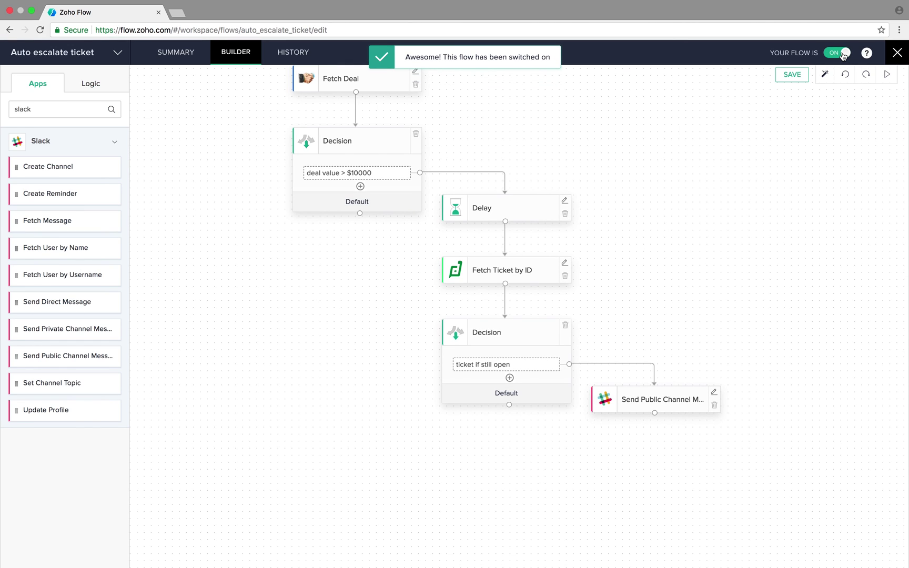